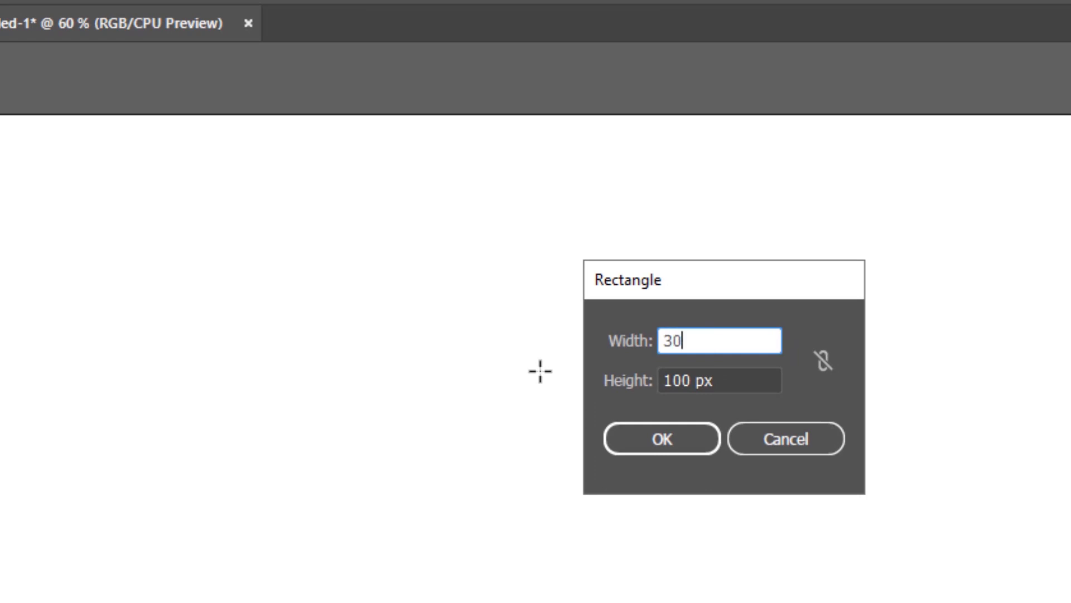
# Create a rectangle 300 px wide and 450 px high on the artboard
pyautogui.press('Tab')
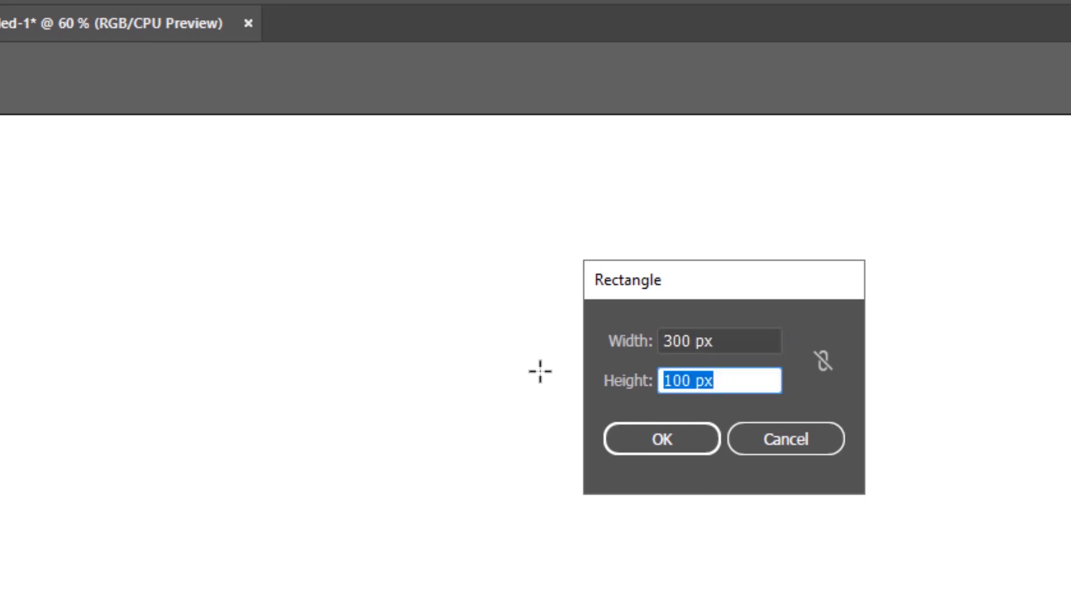
pyautogui.write('45')
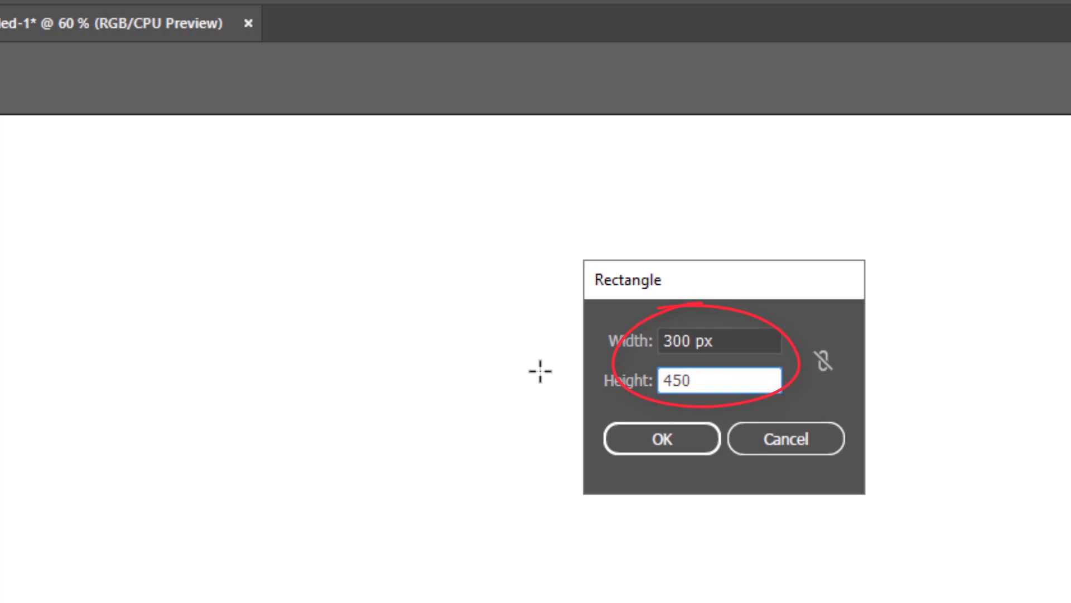
pyautogui.write('0')
pyautogui.click(674, 442)
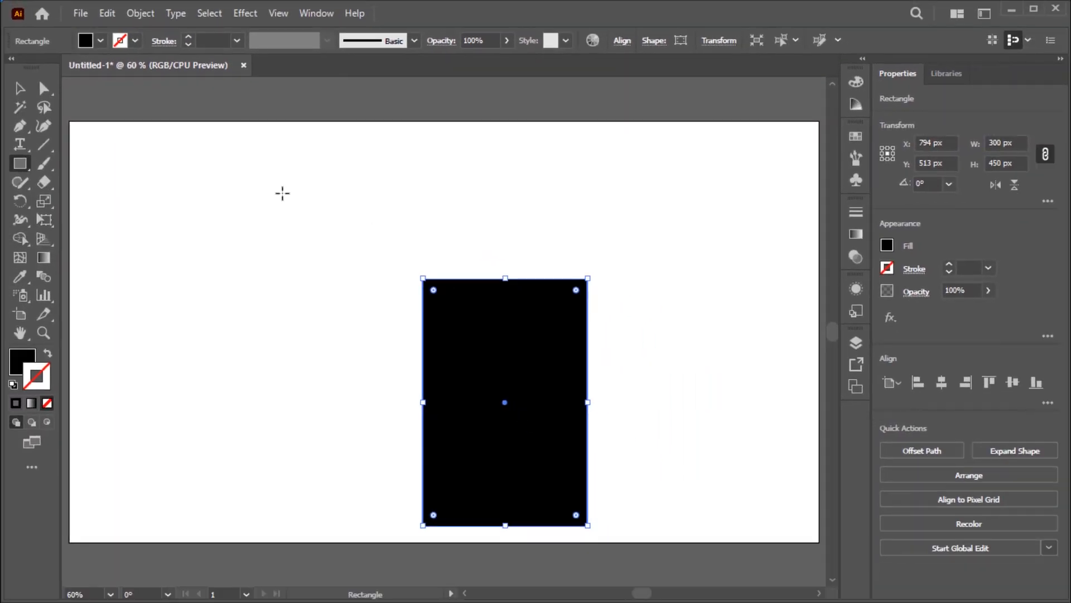
# Centre the black rectangle horizontally and vertically on the artboard
pyautogui.click(19, 88)
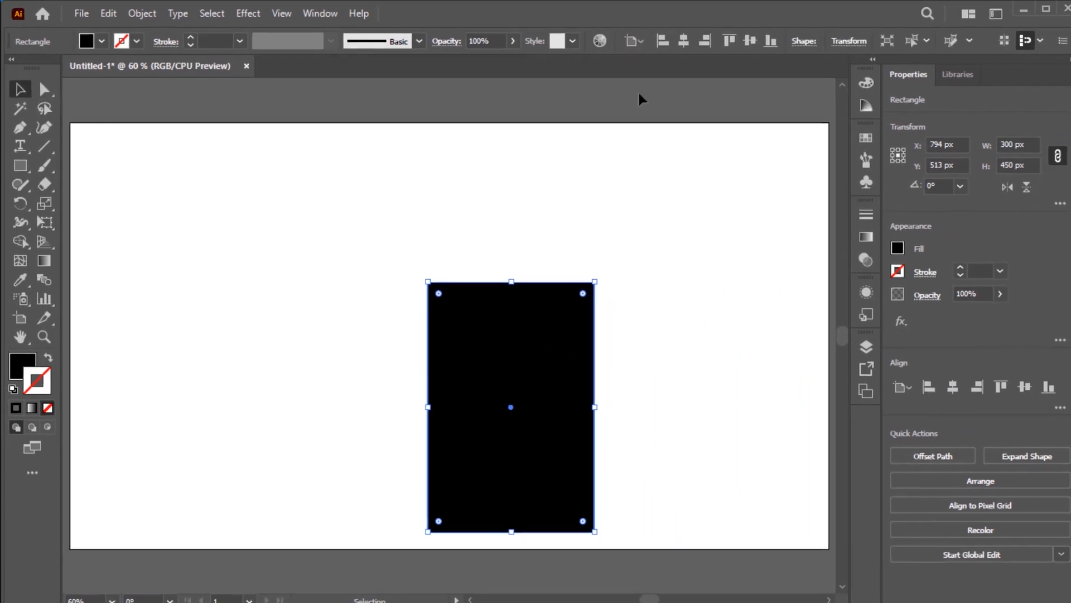
pyautogui.click(683, 40)
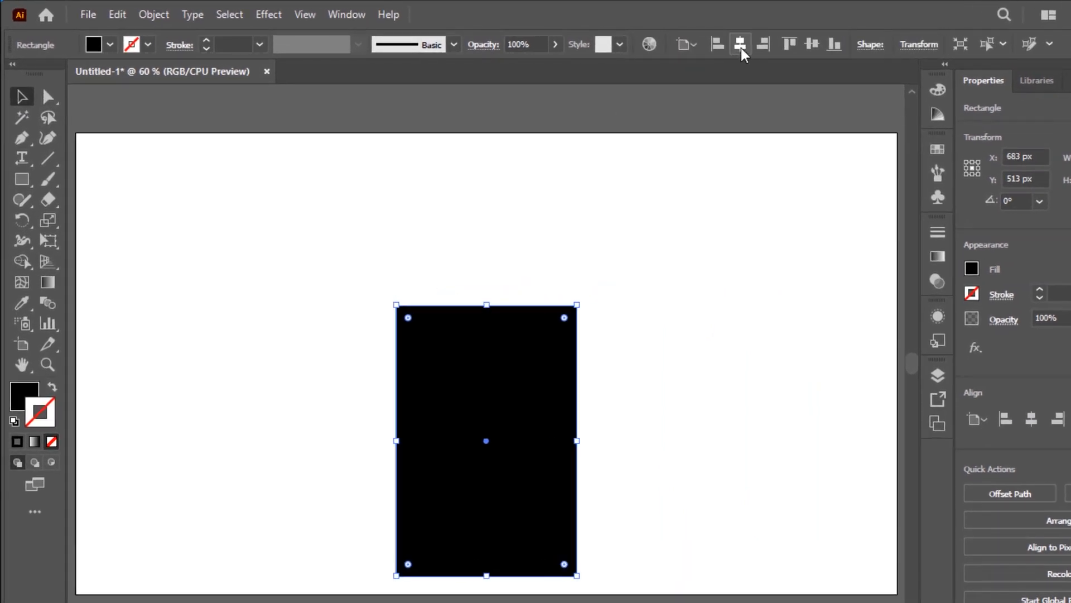
pyautogui.click(813, 44)
pyautogui.click(710, 220)
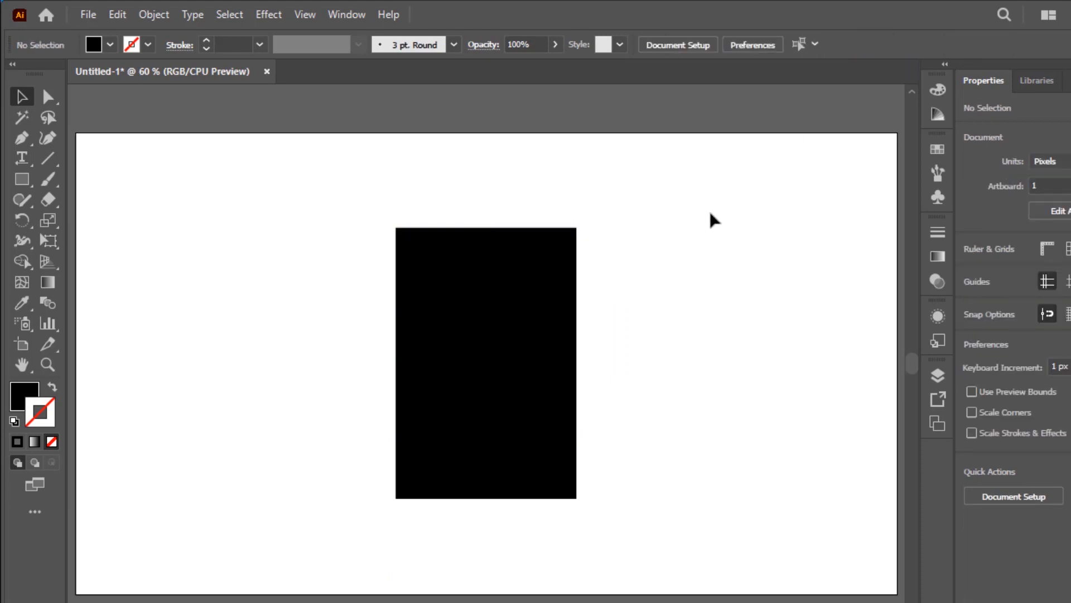
# Split the rectangle into a grid of 3 rows and 2 columns with 150 px cells and 0 px gutters
pyautogui.moveTo(665, 232); pyautogui.dragTo(399, 427)
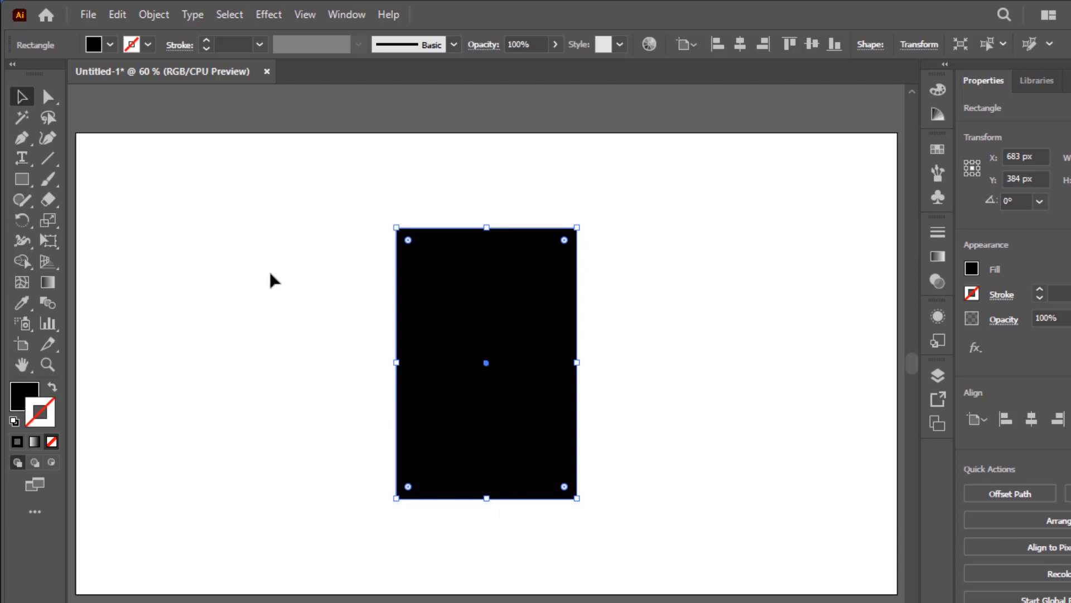
pyautogui.click(163, 20)
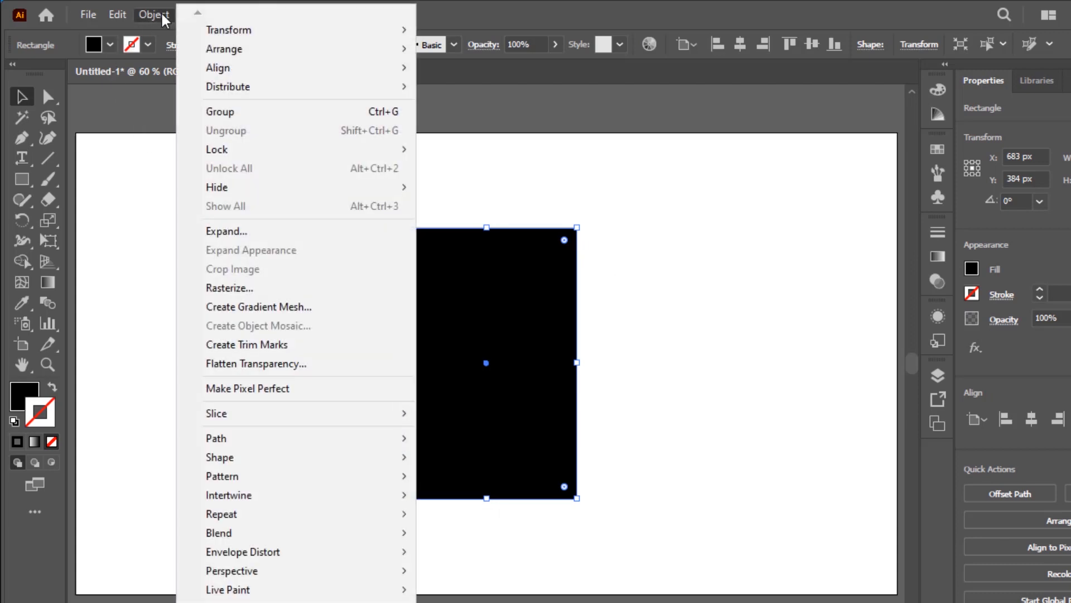
pyautogui.moveTo(246, 440)
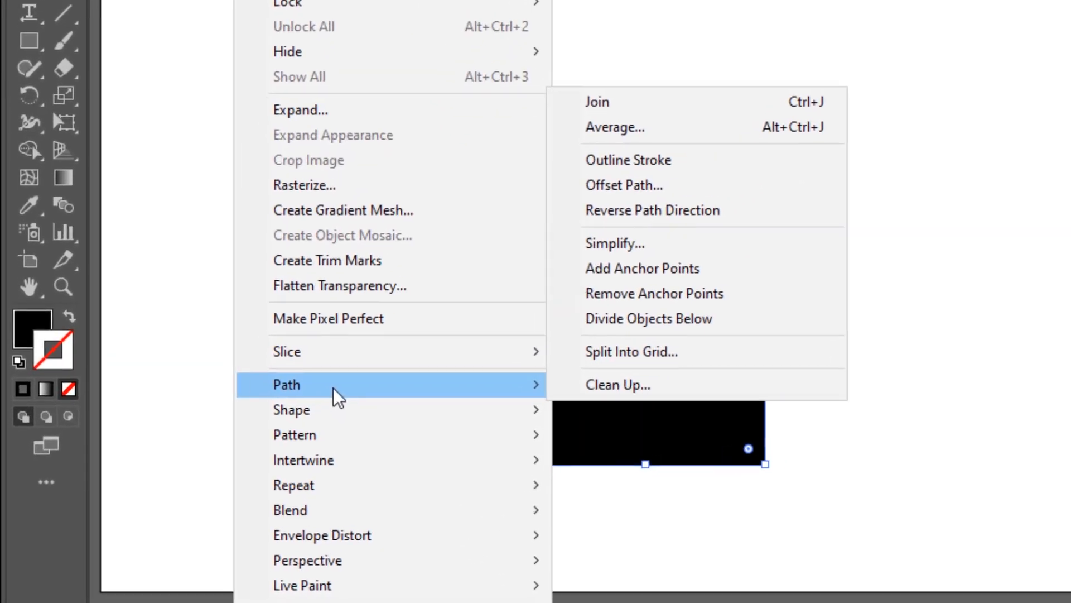
pyautogui.click(786, 350)
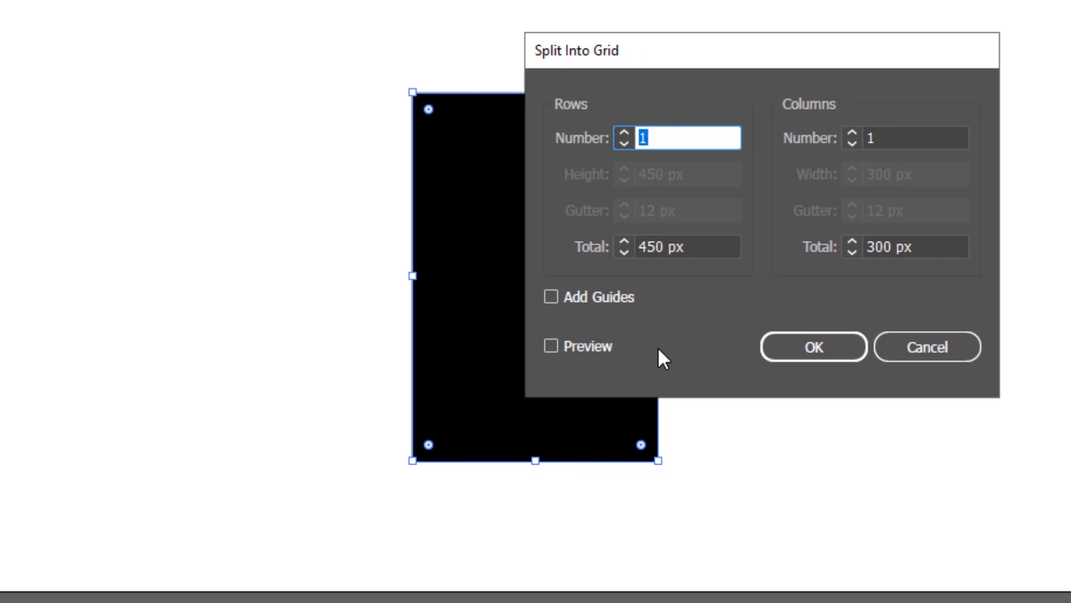
pyautogui.write('3')
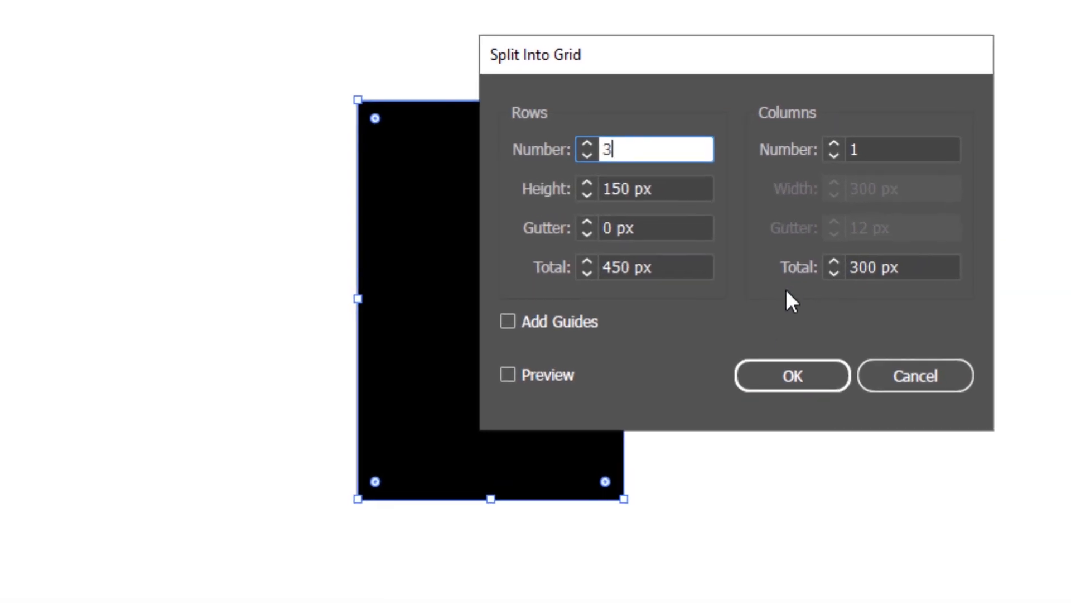
pyautogui.click(875, 150)
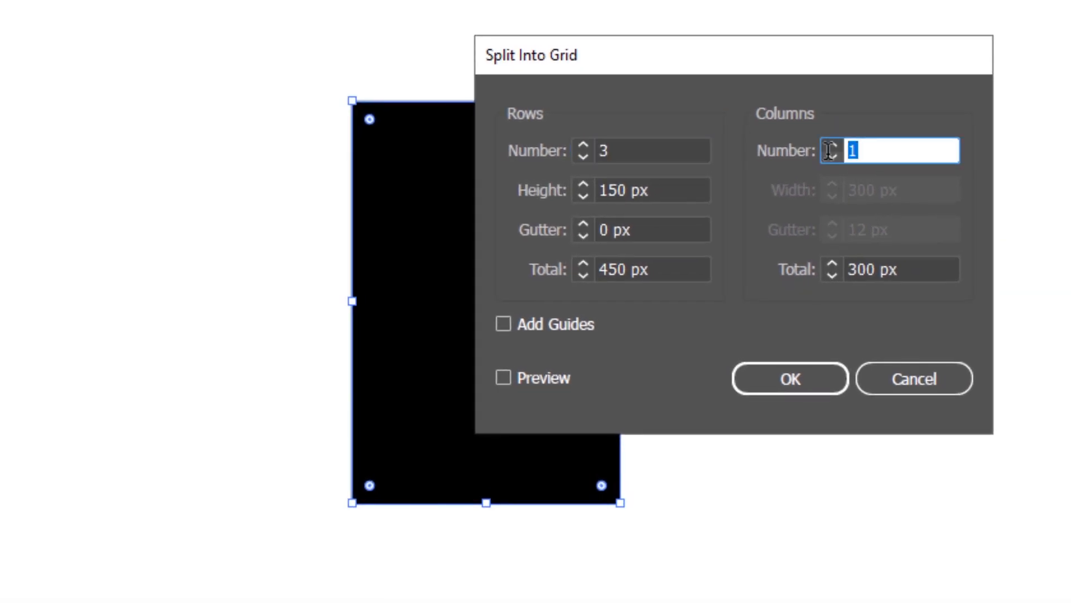
pyautogui.write('2')
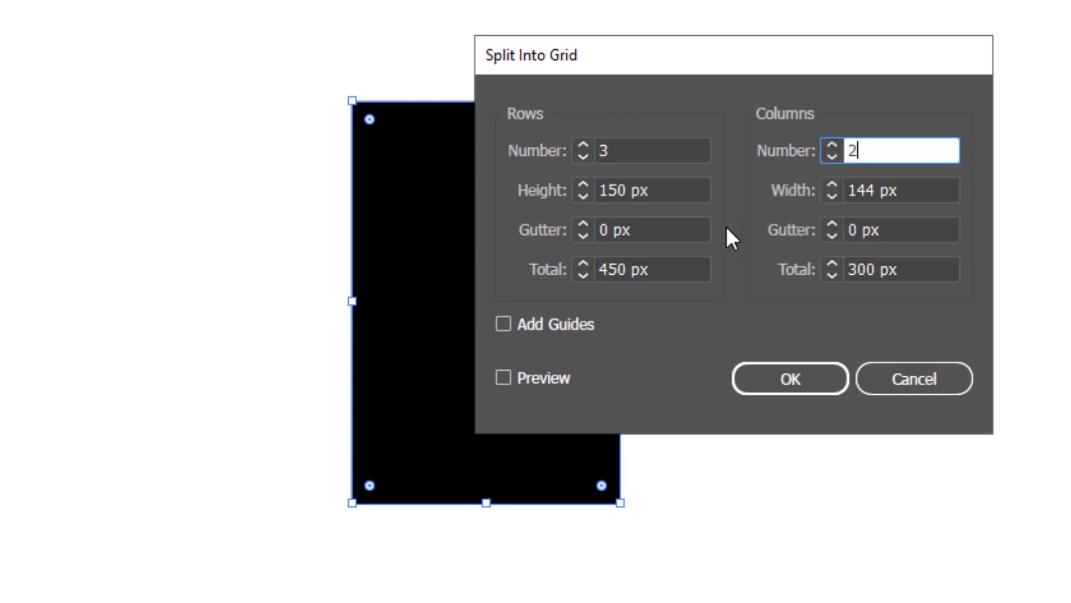
pyautogui.click(934, 189)
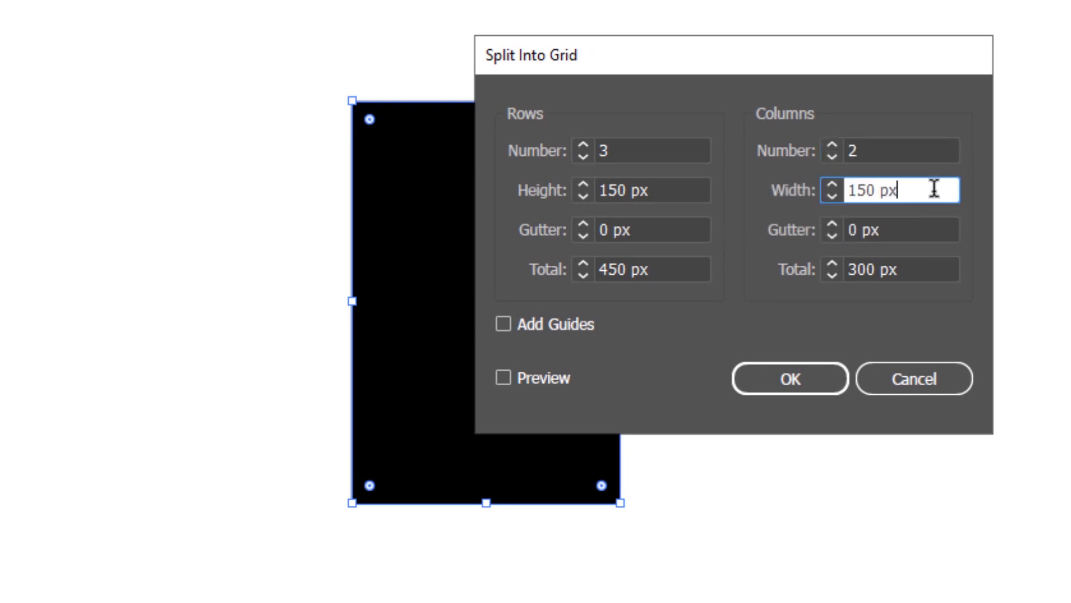
pyautogui.click(504, 378)
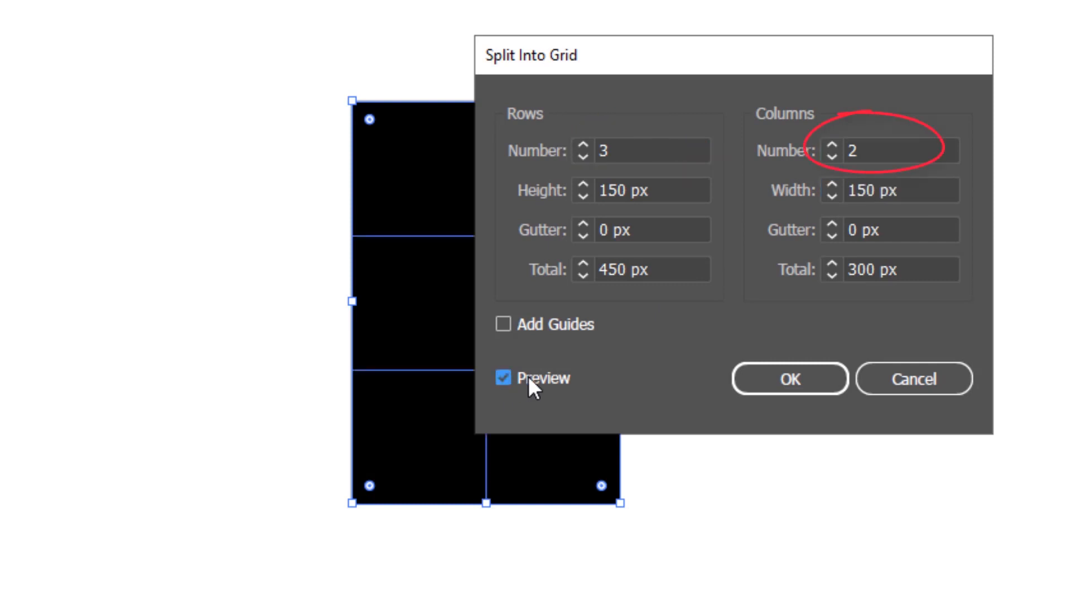
pyautogui.click(809, 383)
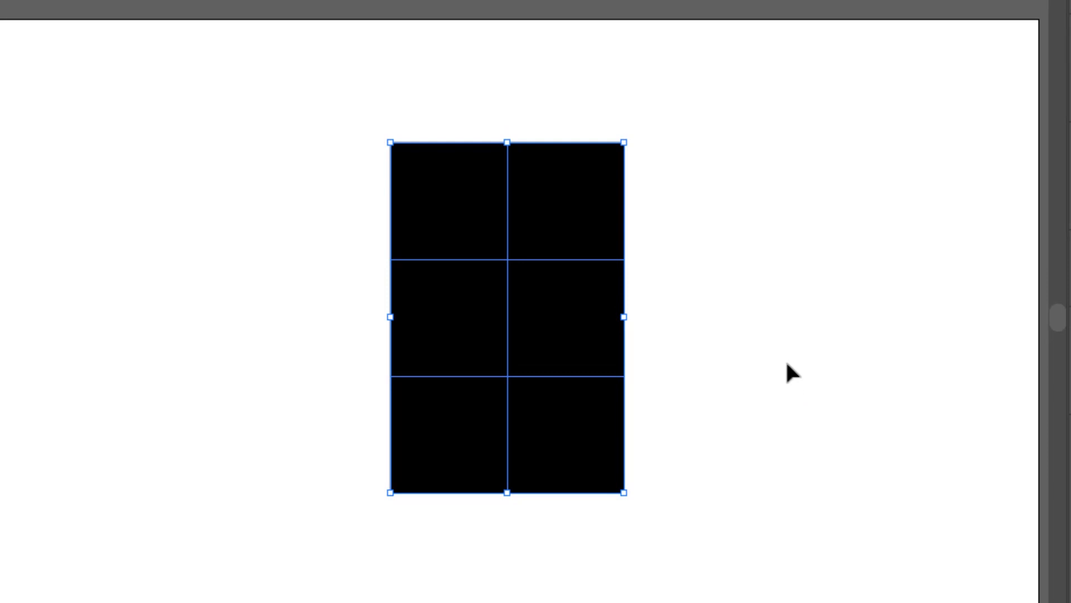
# Duplicate the whole six-square grid to the left of the original, keeping both at the same height
pyautogui.click(720, 121)
pyautogui.moveTo(697, 102); pyautogui.dragTo(378, 524)
pyautogui.moveTo(554, 337); pyautogui.dragTo(271, 337)
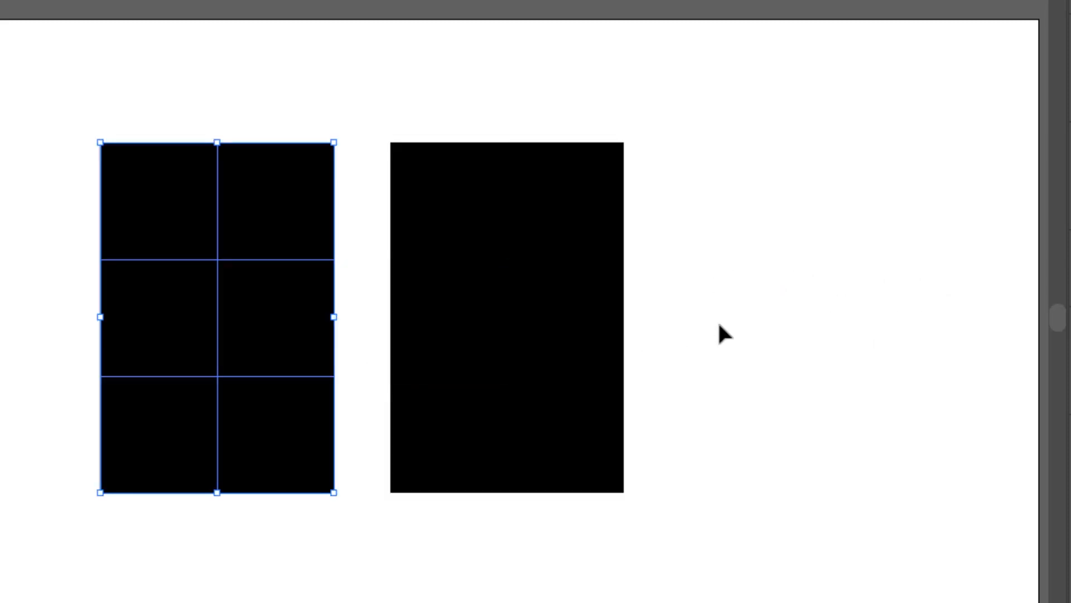
pyautogui.click(719, 321)
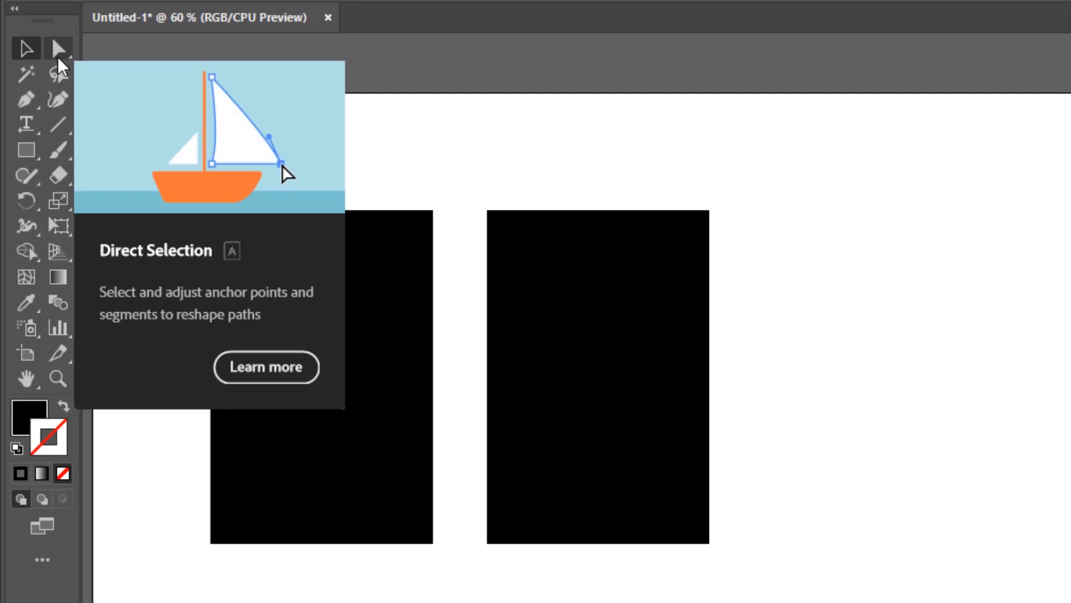
# Round the outer upper corner of the original grid's top-right square to a radius of about 150 px, making a quarter circle
pyautogui.click(60, 56)
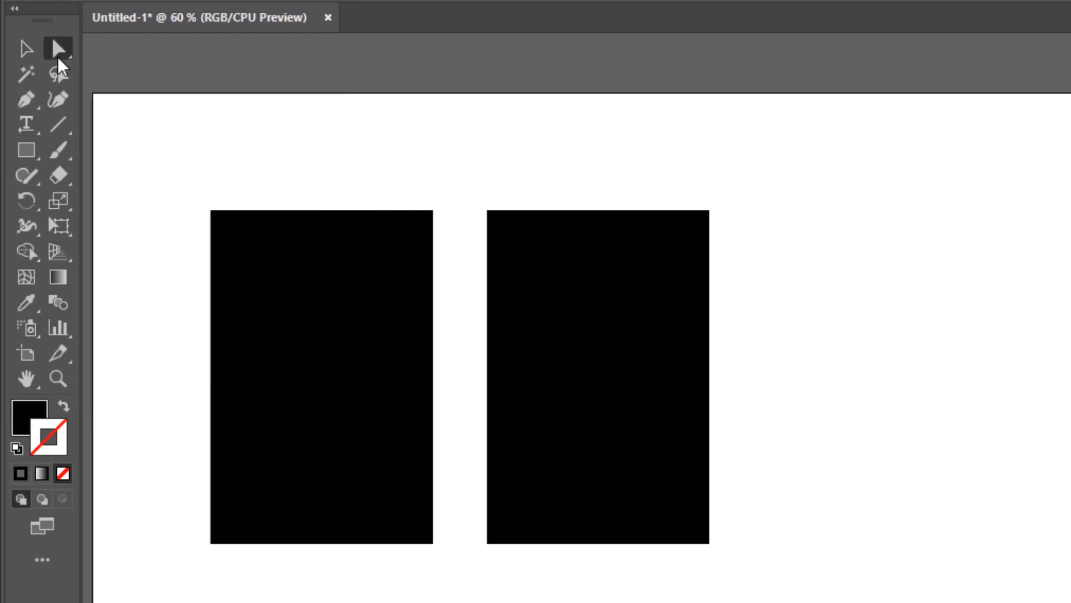
pyautogui.click(723, 235)
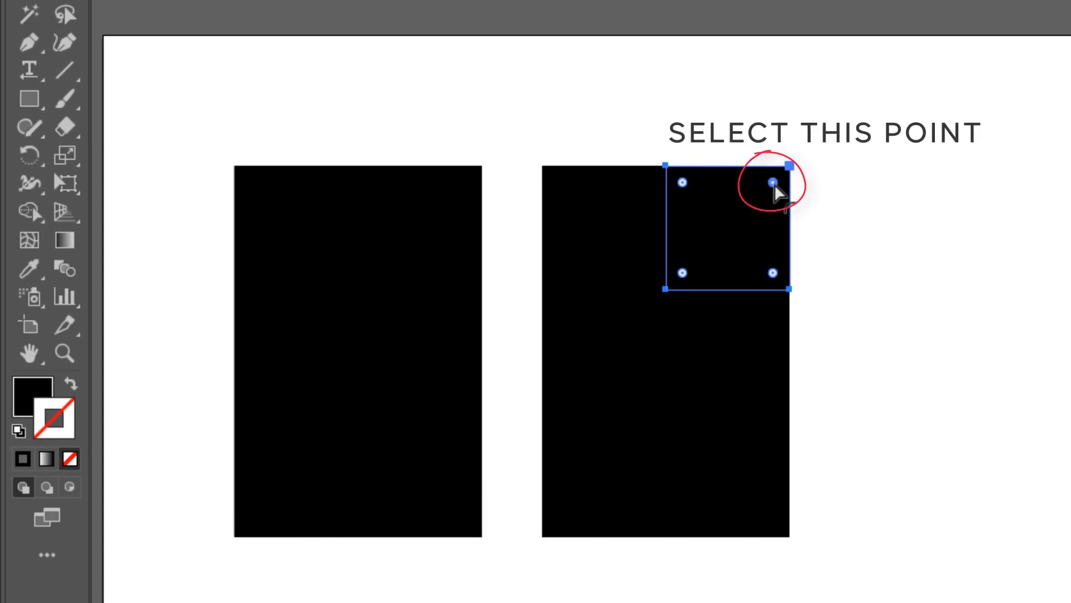
pyautogui.moveTo(775, 185); pyautogui.dragTo(612, 376)
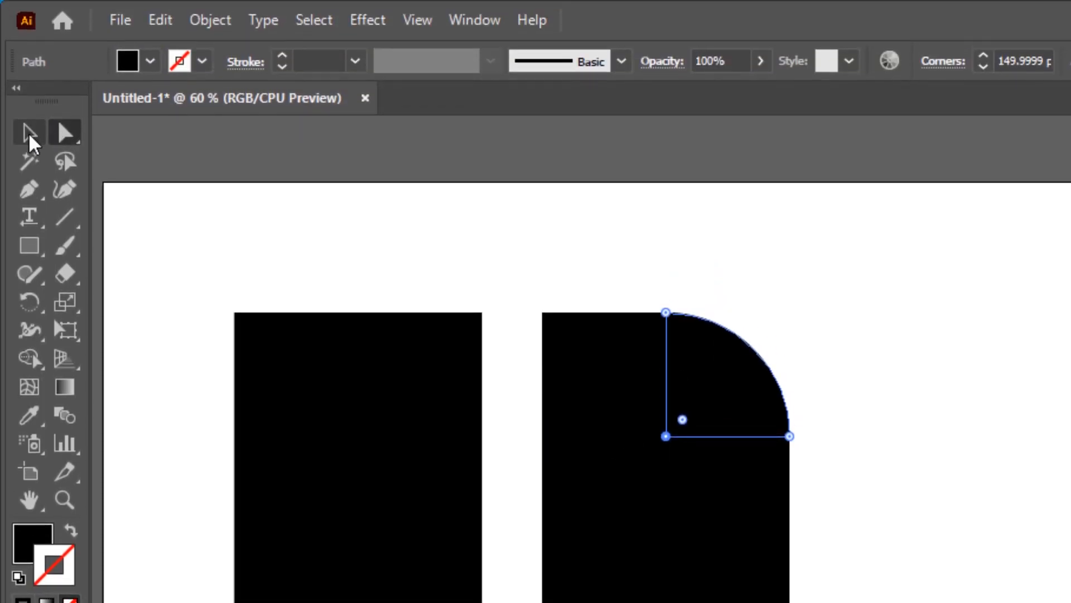
pyautogui.click(29, 134)
pyautogui.click(781, 270)
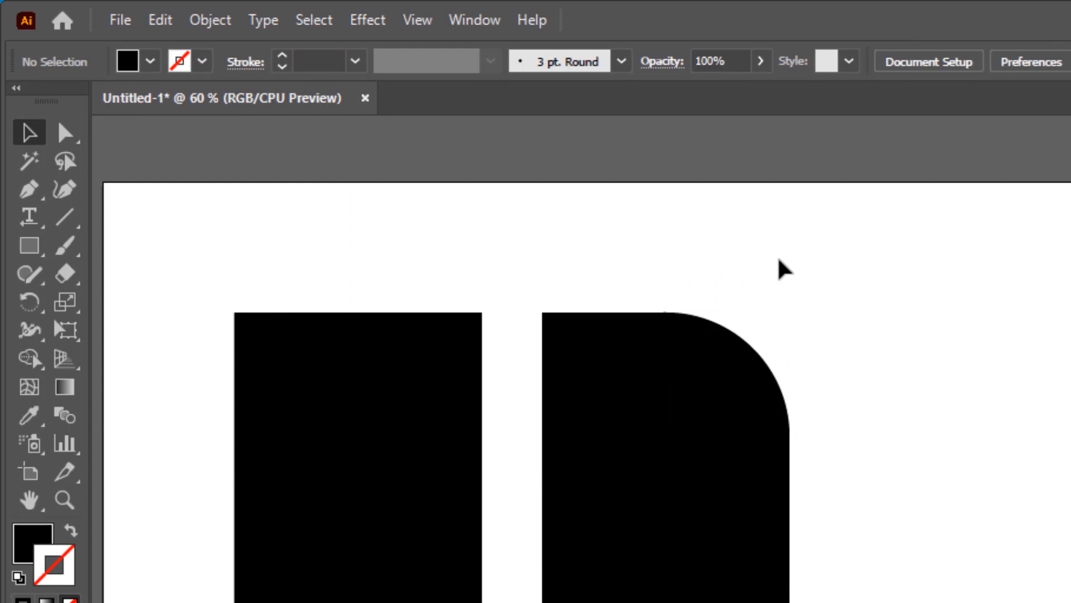
# Paste a copy of the quarter circle in front and scale it to about half size toward its square inner corner
pyautogui.click(733, 366)
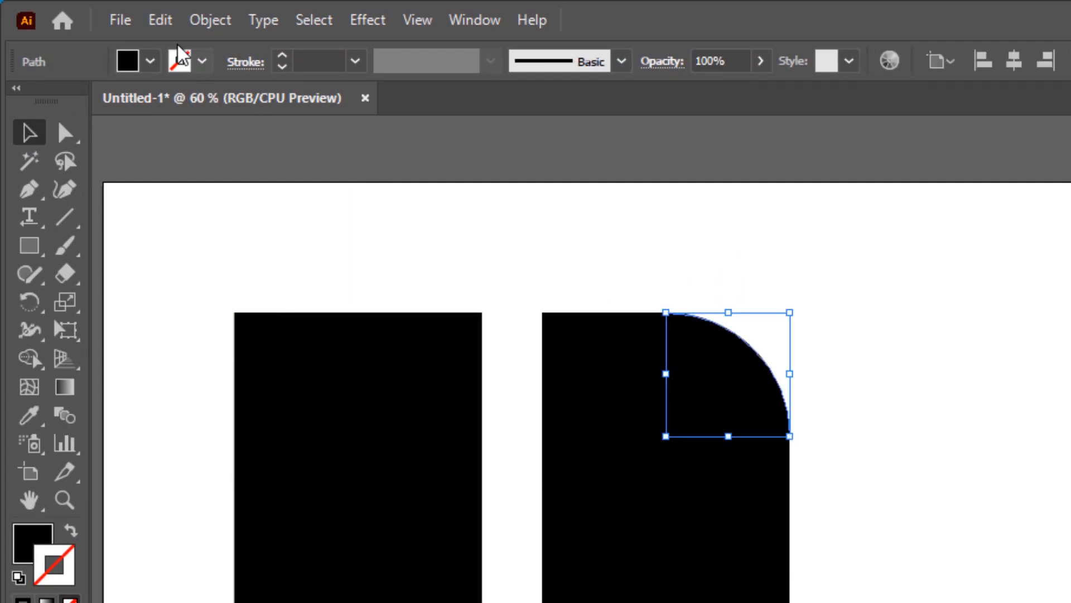
pyautogui.click(161, 21)
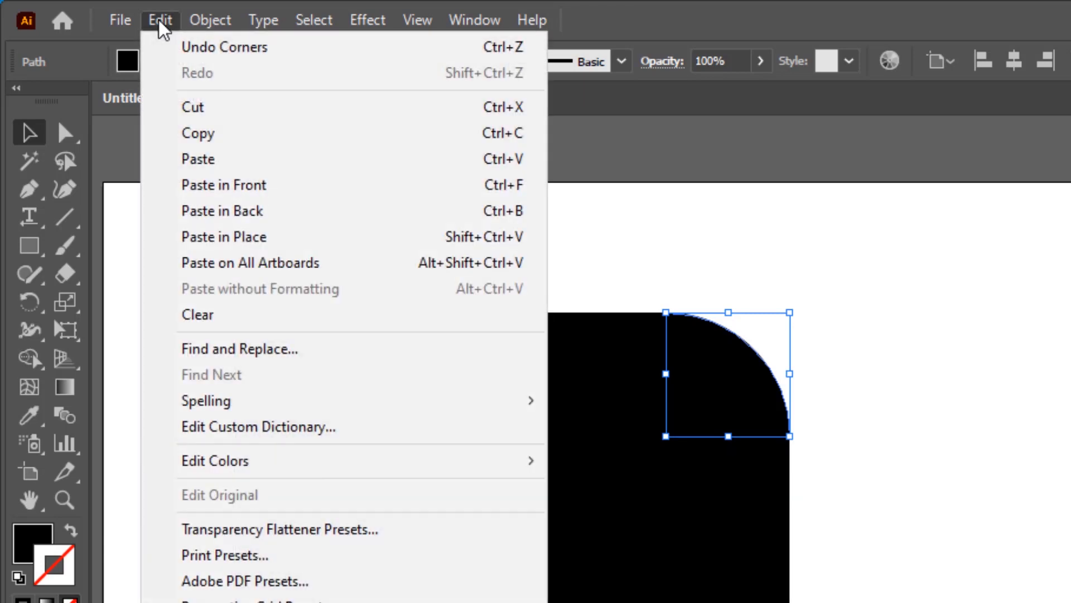
pyautogui.click(202, 139)
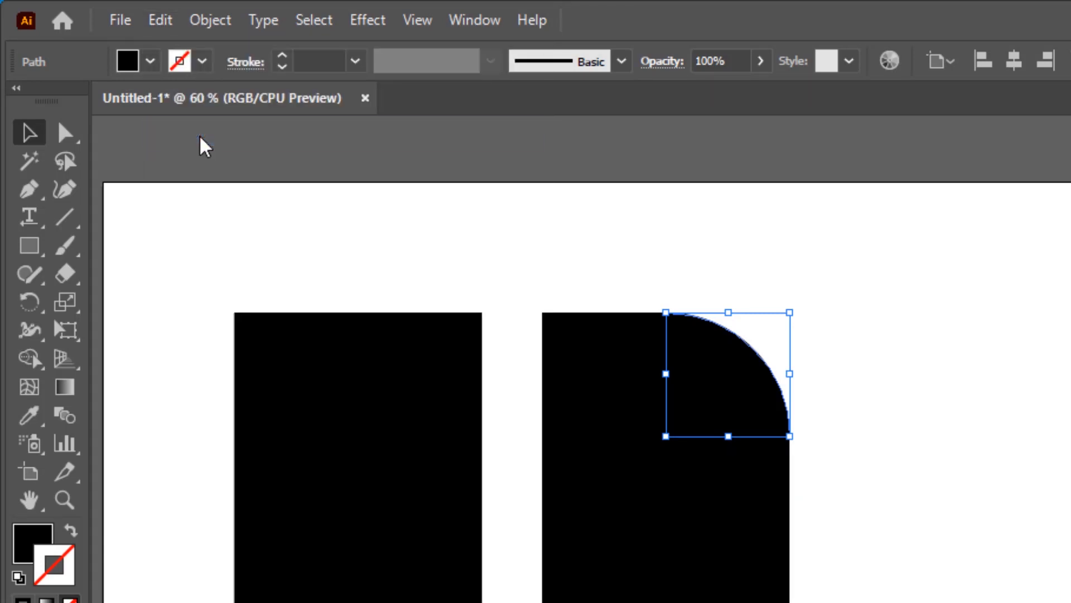
pyautogui.click(162, 25)
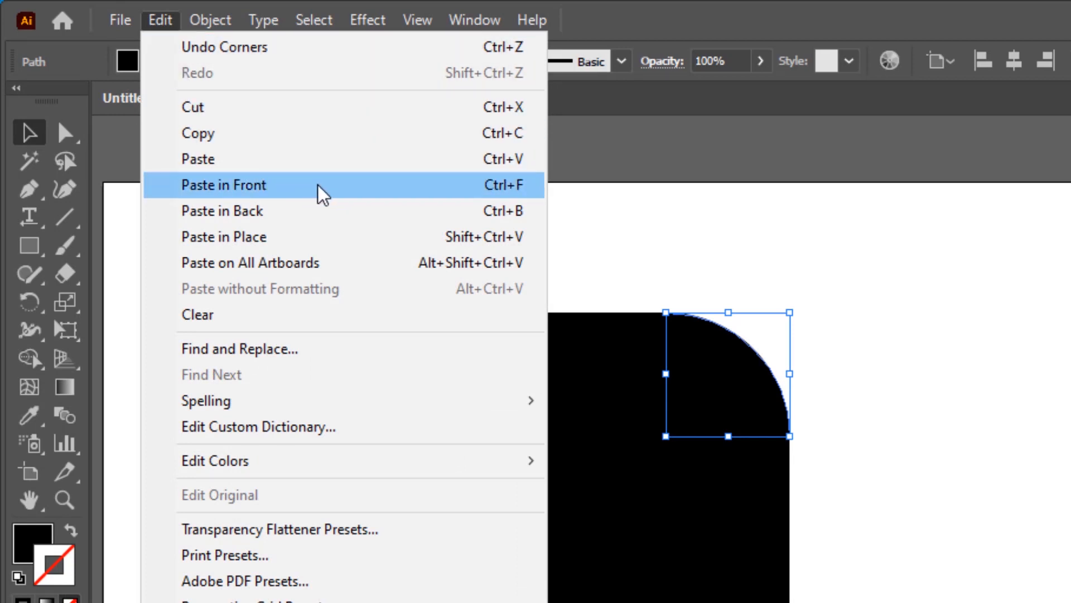
pyautogui.click(372, 195)
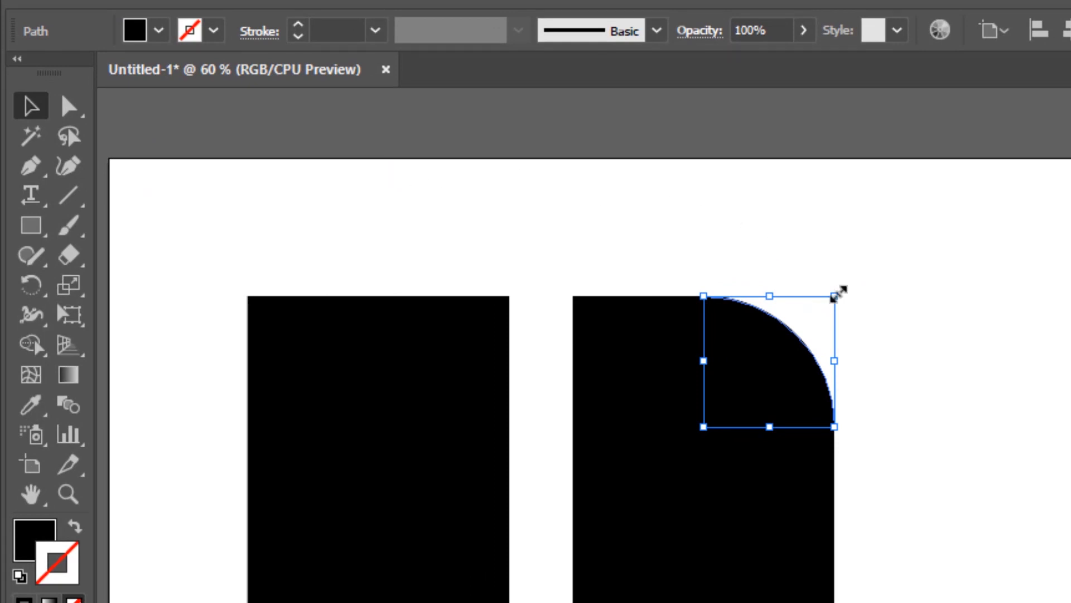
pyautogui.moveTo(836, 294); pyautogui.dragTo(773, 360)
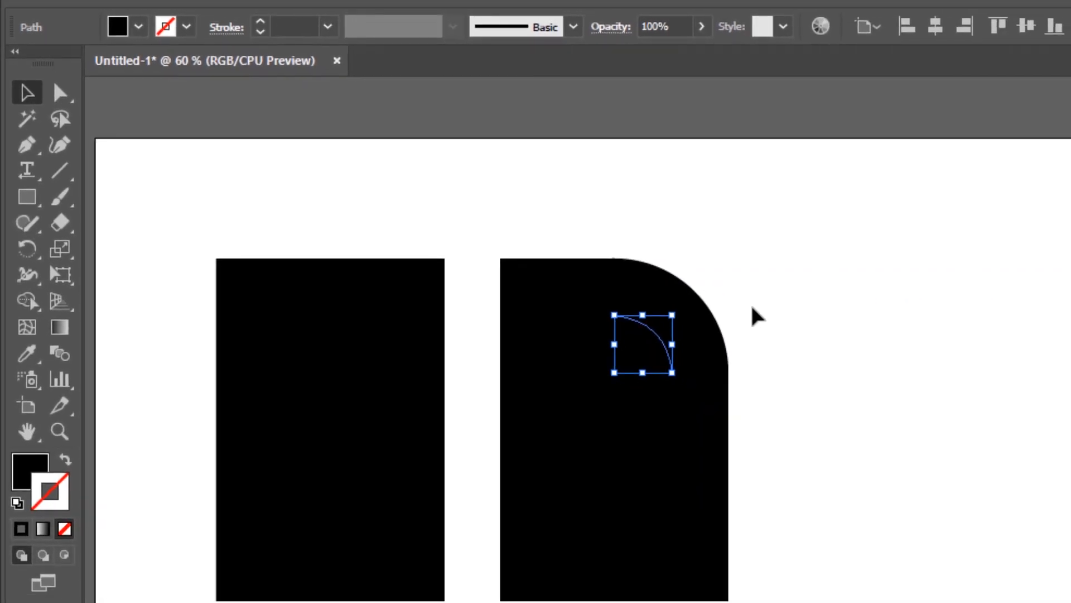
pyautogui.click(756, 287)
# Subtract the small quarter circle from the large one with Minus Front
pyautogui.moveTo(759, 270); pyautogui.dragTo(634, 367)
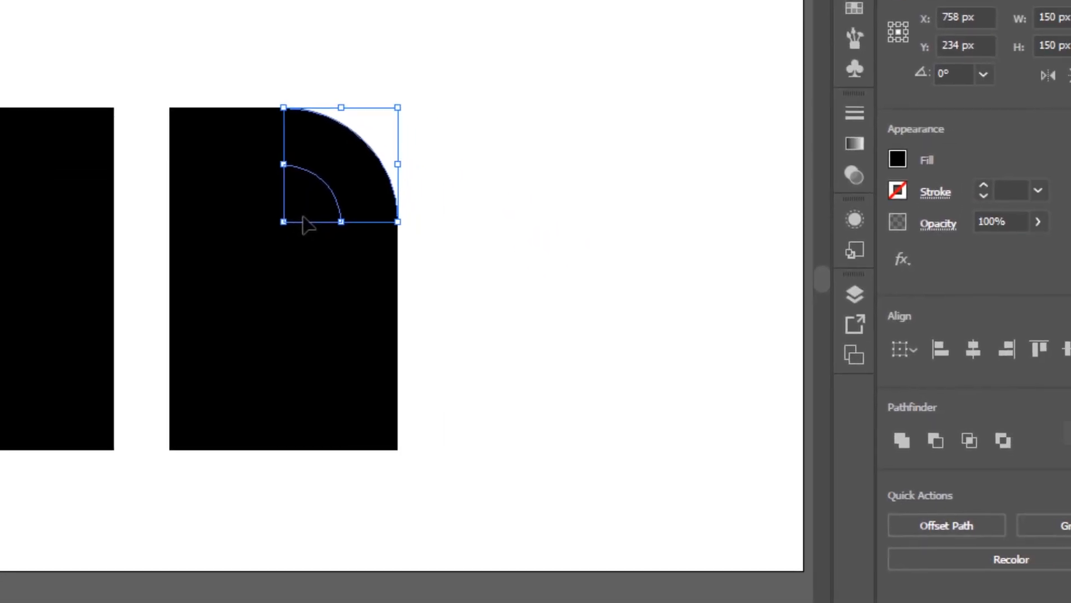
pyautogui.click(927, 434)
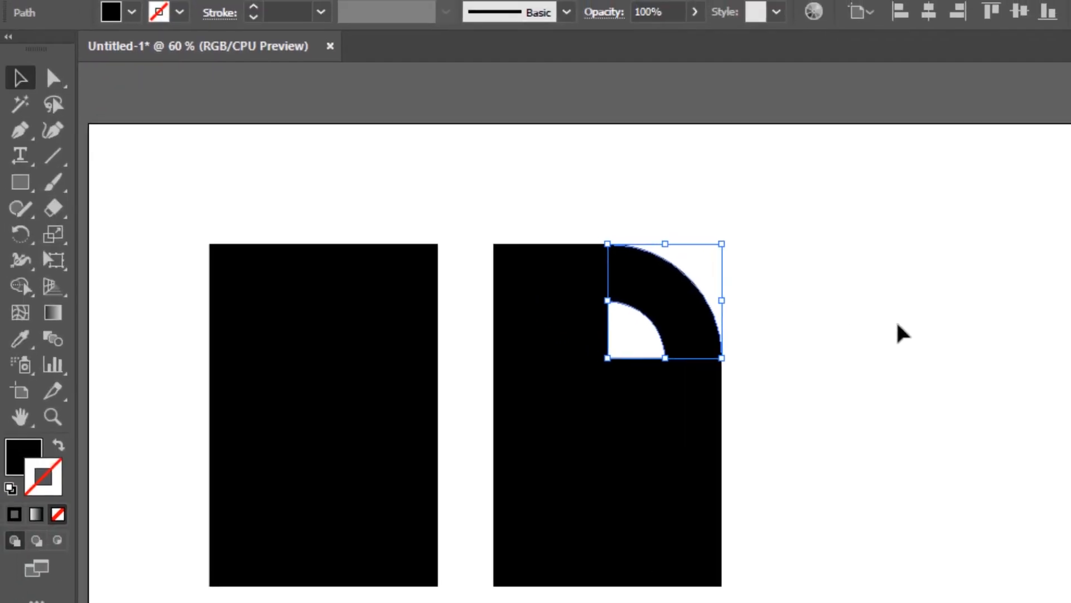
pyautogui.click(569, 188)
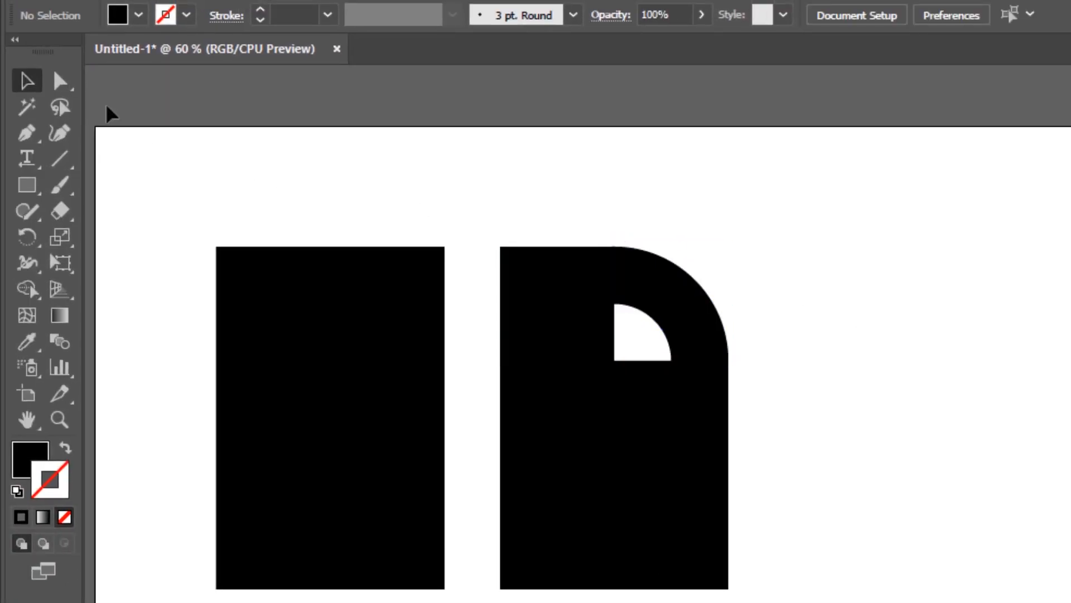
# Fully round the lower-left corner of the original grid's top-left square
pyautogui.click(63, 88)
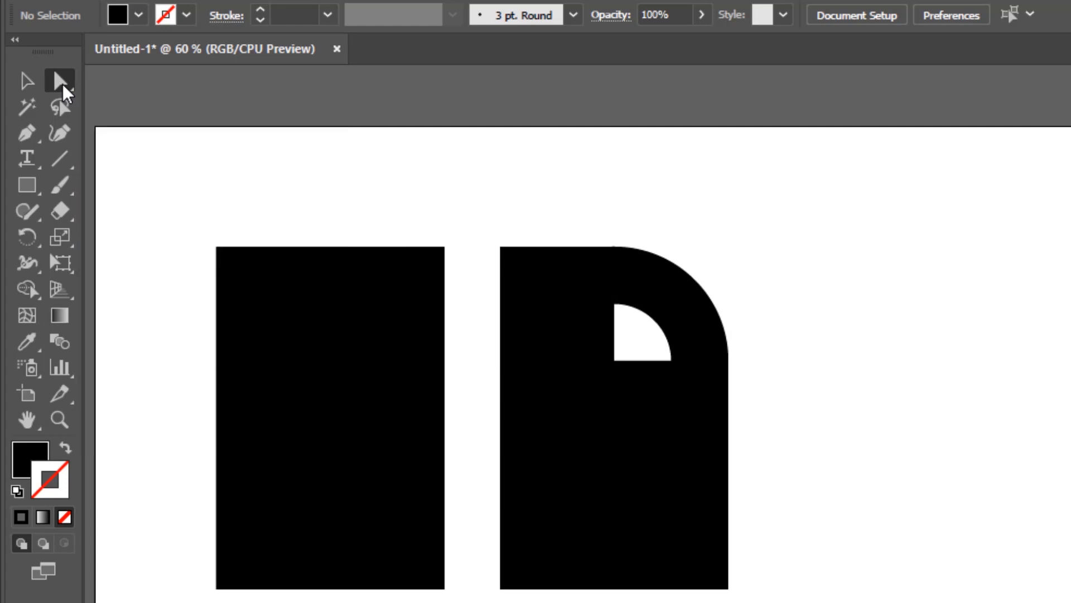
pyautogui.click(547, 342)
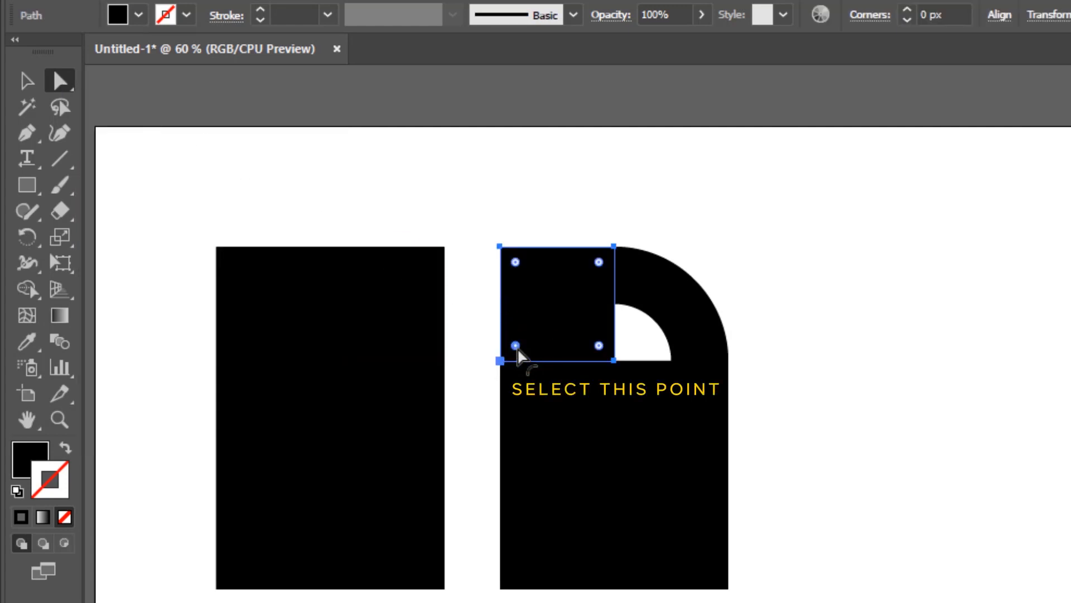
pyautogui.moveTo(517, 347); pyautogui.dragTo(809, 243)
pyautogui.click(27, 80)
pyautogui.click(590, 144)
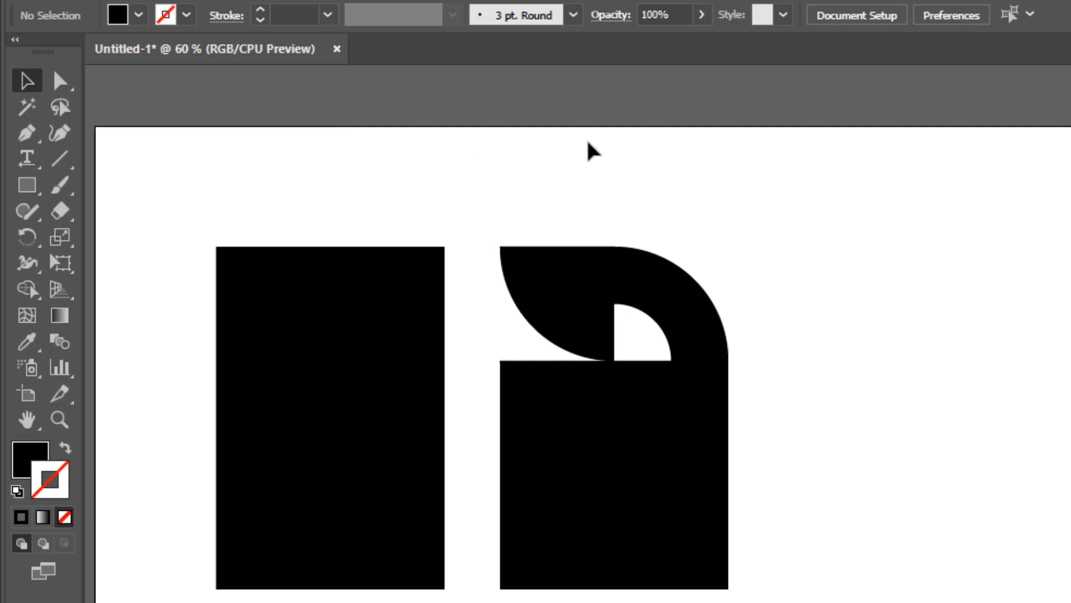
# Round the upper-right corner of the middle-right square to a radius of about 150 px, making a quarter circle
pyautogui.click(69, 81)
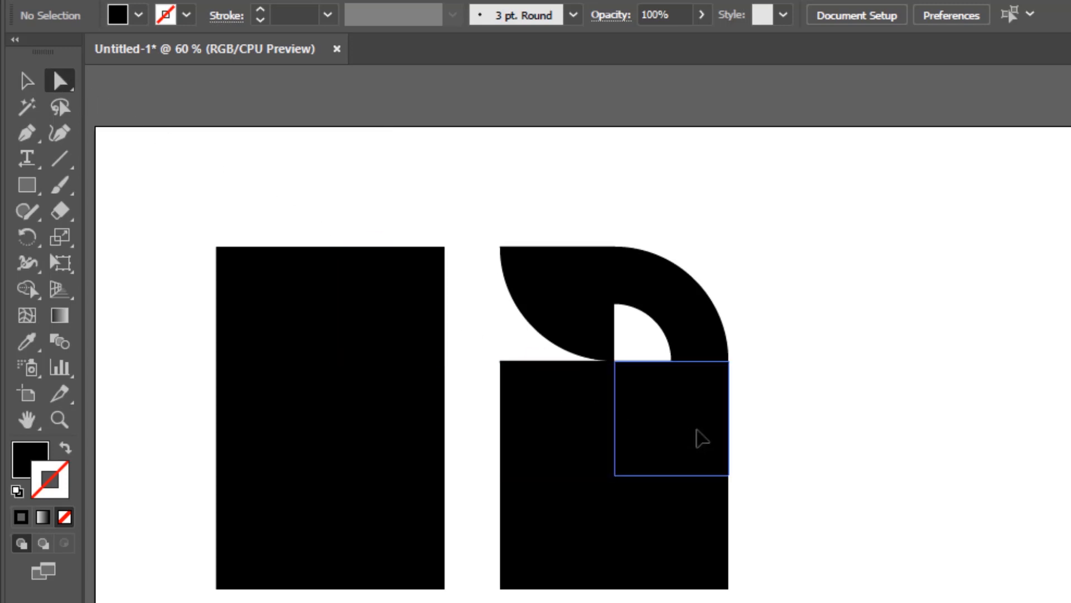
pyautogui.click(699, 432)
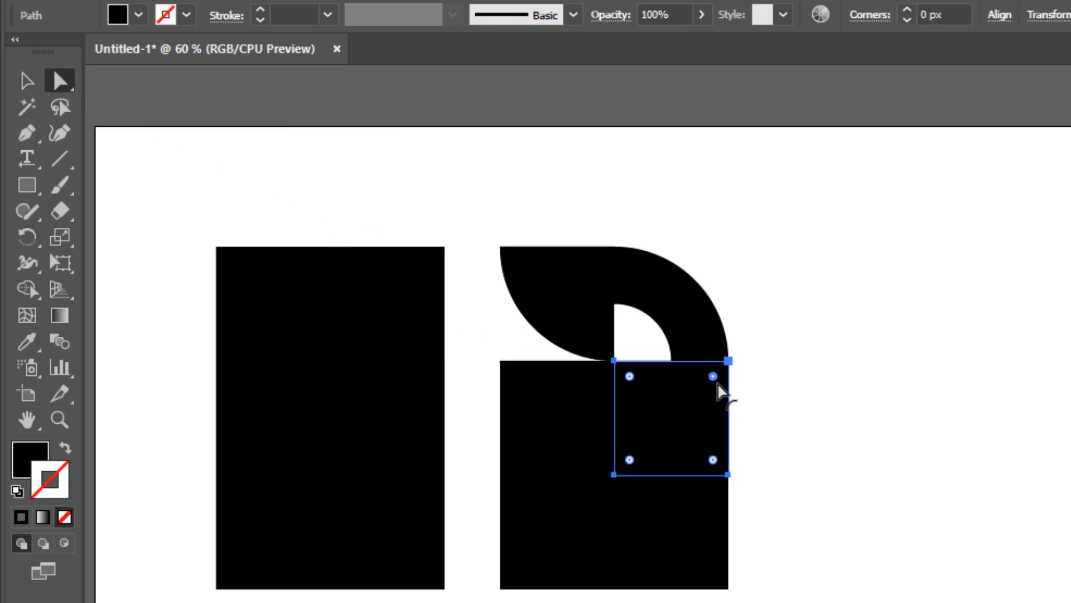
pyautogui.moveTo(715, 377); pyautogui.dragTo(619, 546)
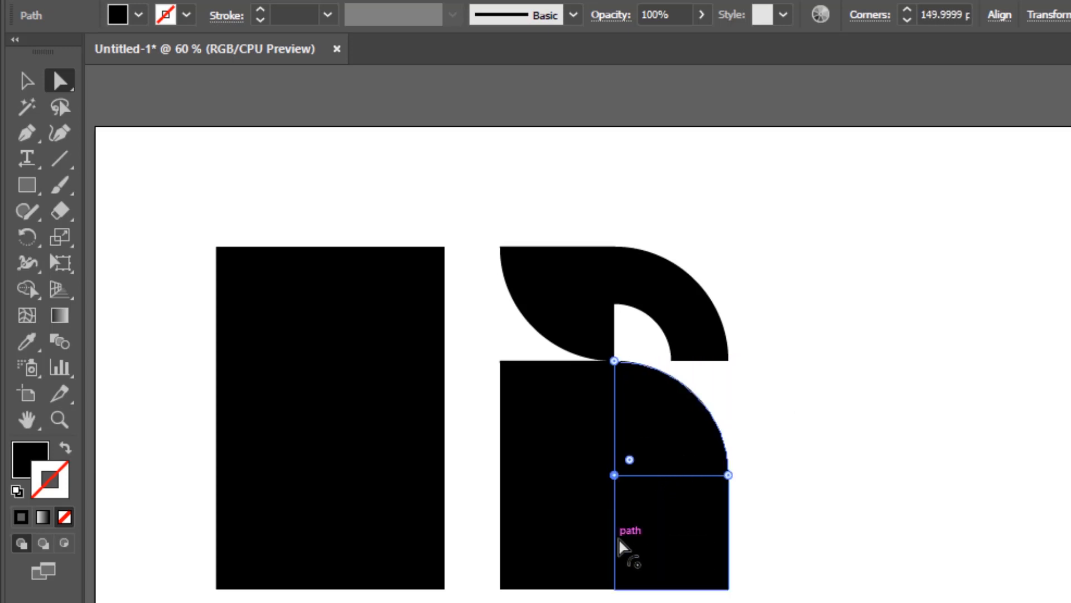
pyautogui.click(27, 81)
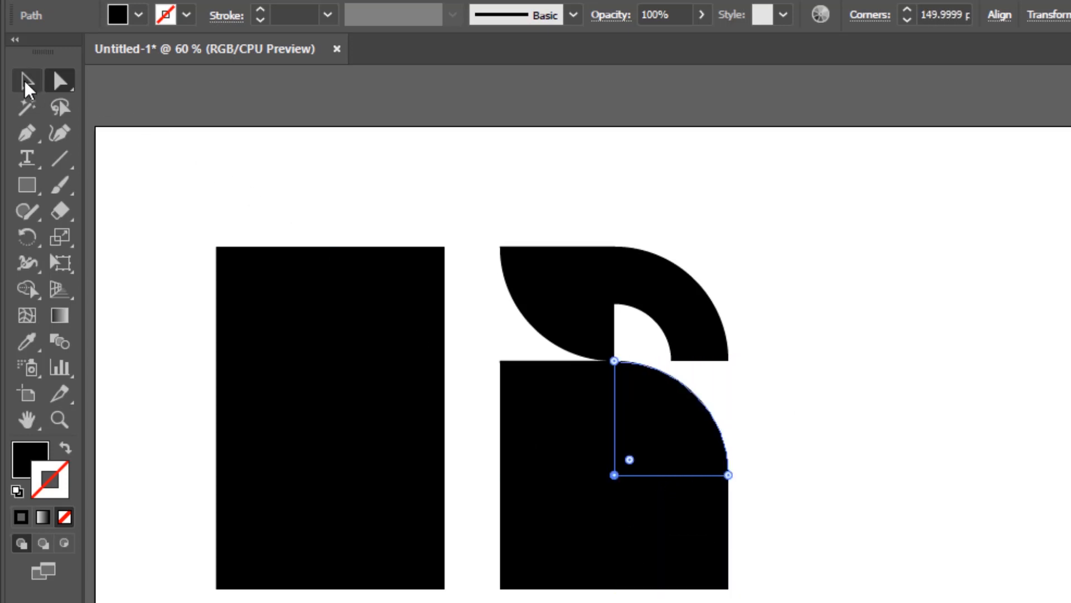
pyautogui.click(772, 366)
# Paste a copy of the middle-right quarter circle in front and rotate it 180° so its square corner sits at the upper right
pyautogui.click(681, 434)
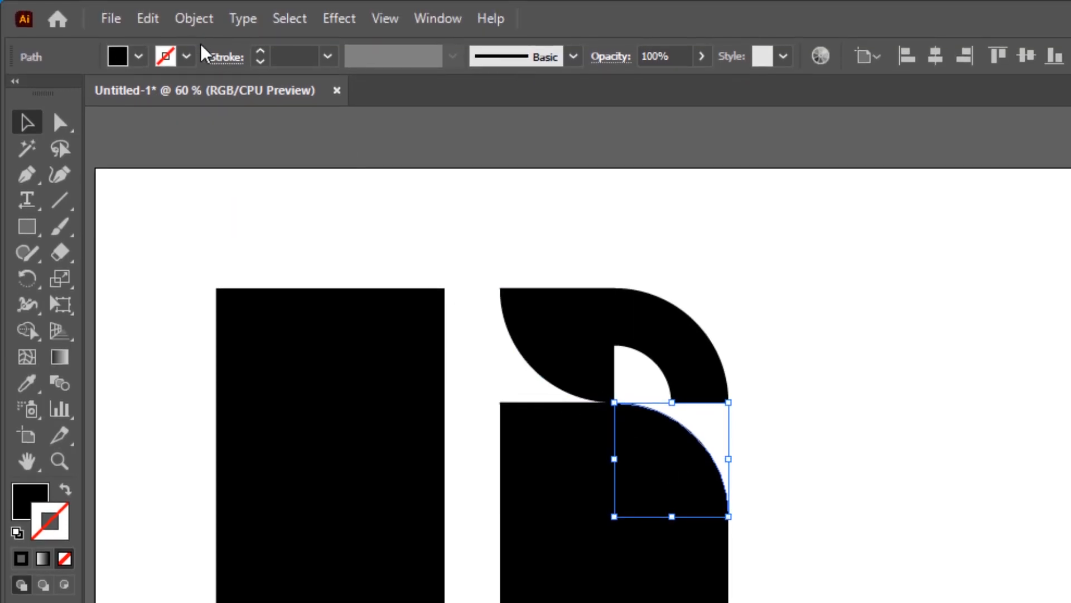
pyautogui.click(149, 20)
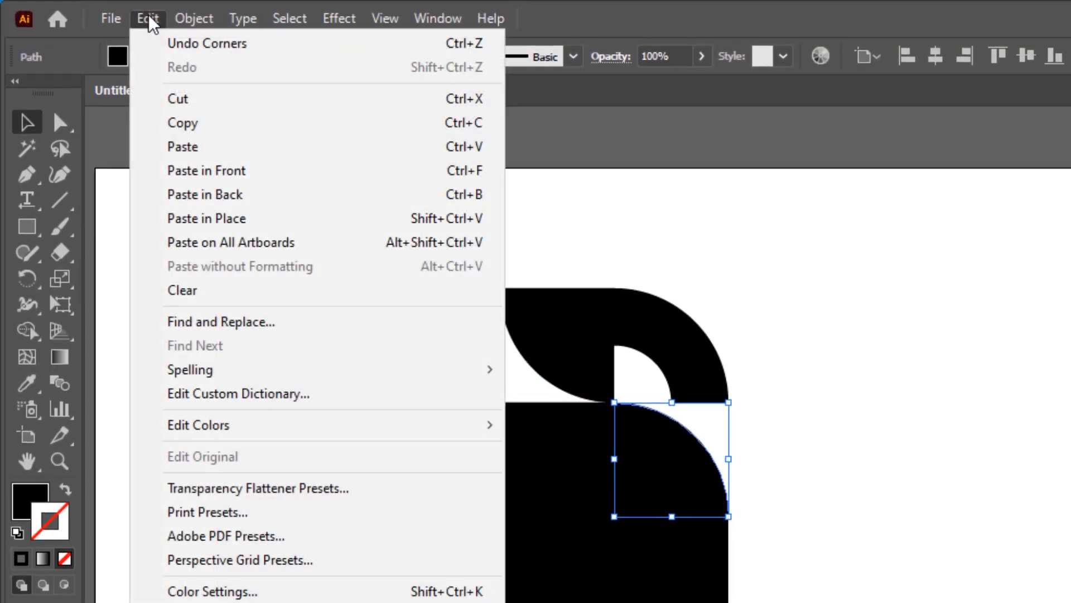
pyautogui.click(179, 122)
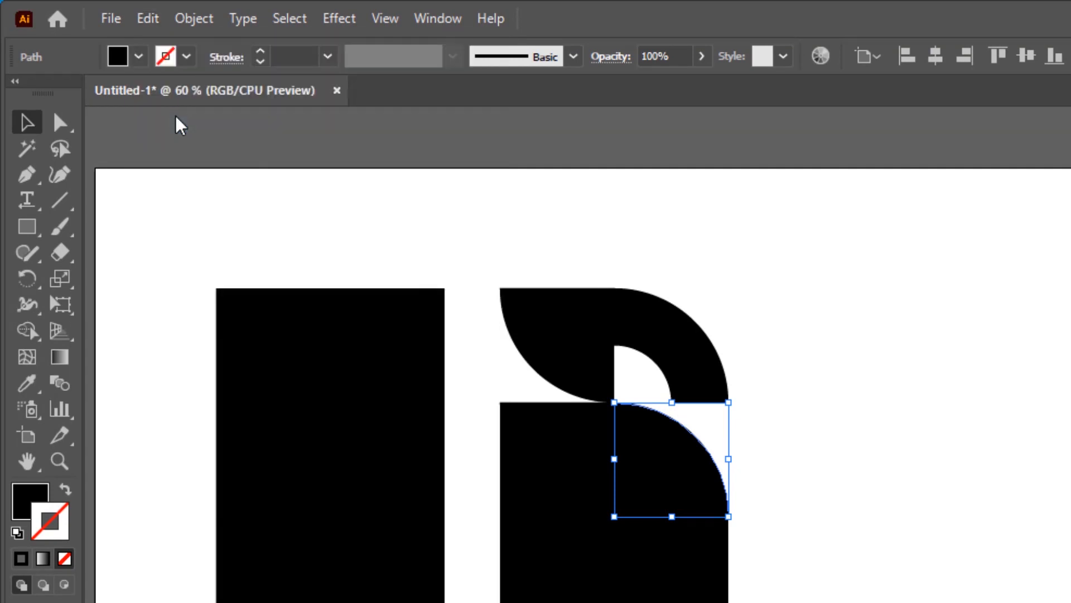
pyautogui.click(148, 21)
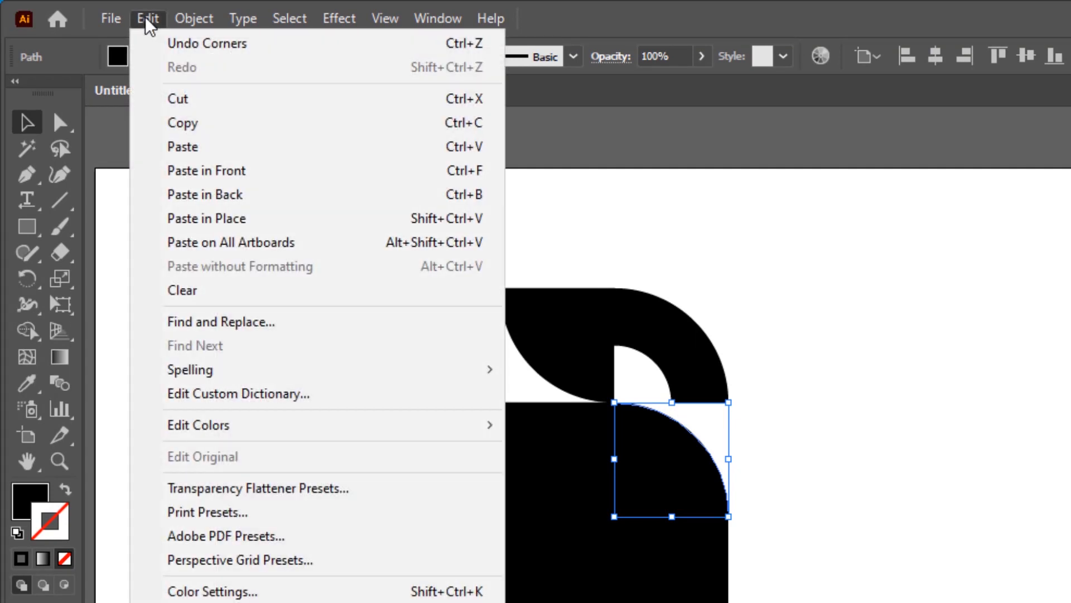
pyautogui.click(237, 170)
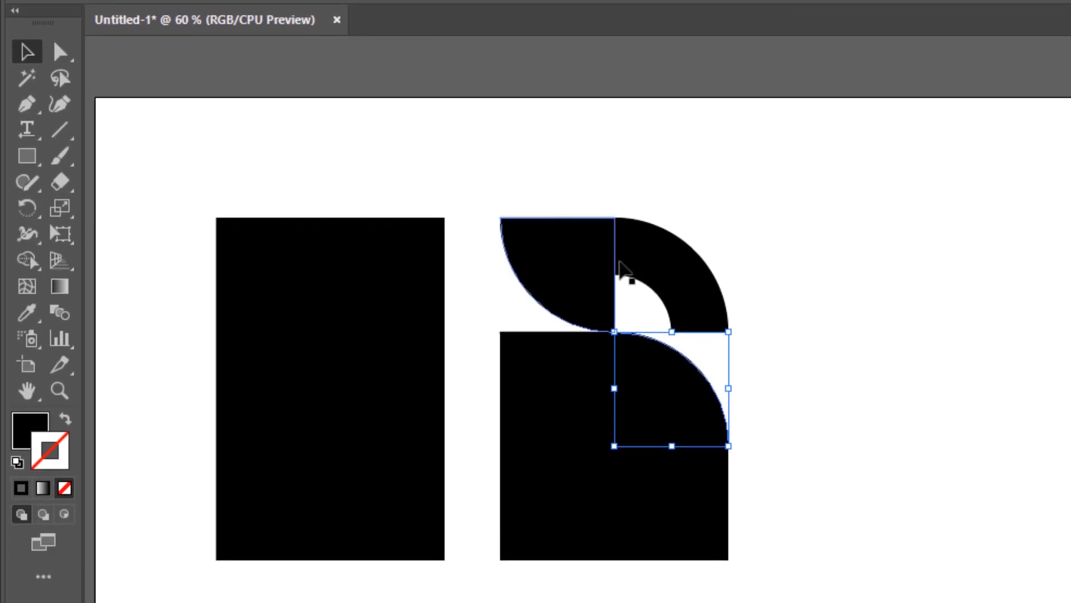
pyautogui.moveTo(741, 330); pyautogui.dragTo(632, 431)
pyautogui.click(807, 441)
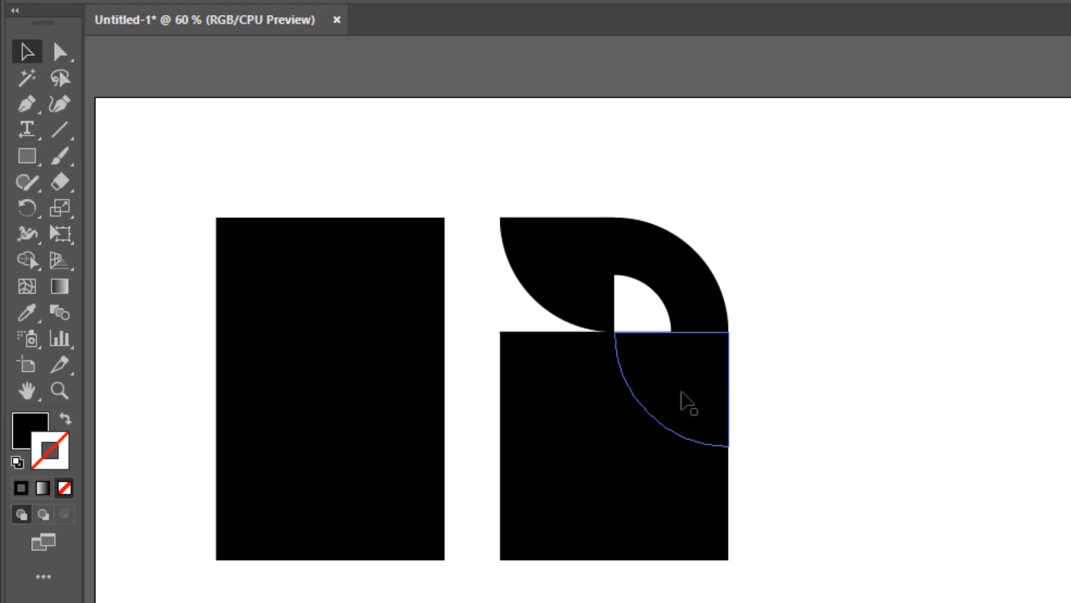
pyautogui.moveTo(759, 390); pyautogui.dragTo(659, 426)
pyautogui.click(783, 406)
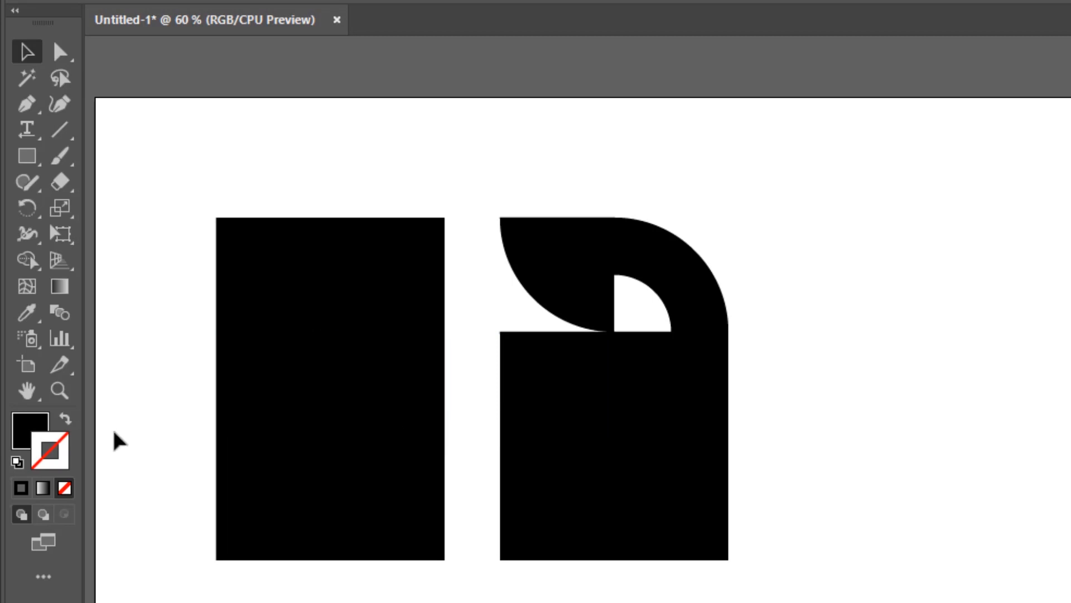
# Draw a black-stroked diagonal line without fill across the middle-left square, from its upper-left corner to its lower-right corner
pyautogui.click(66, 420)
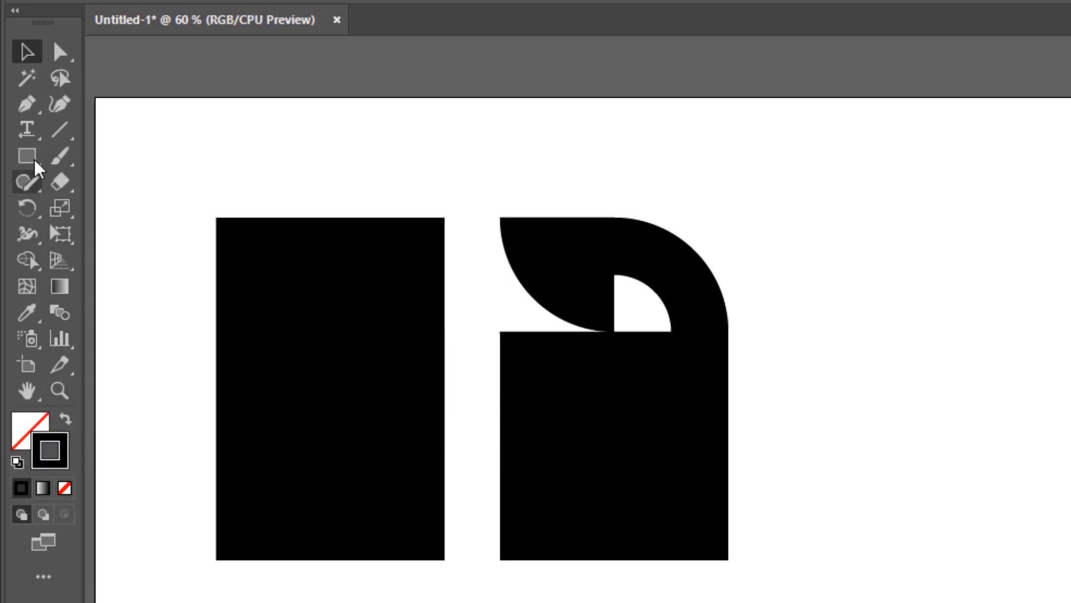
pyautogui.click(27, 110)
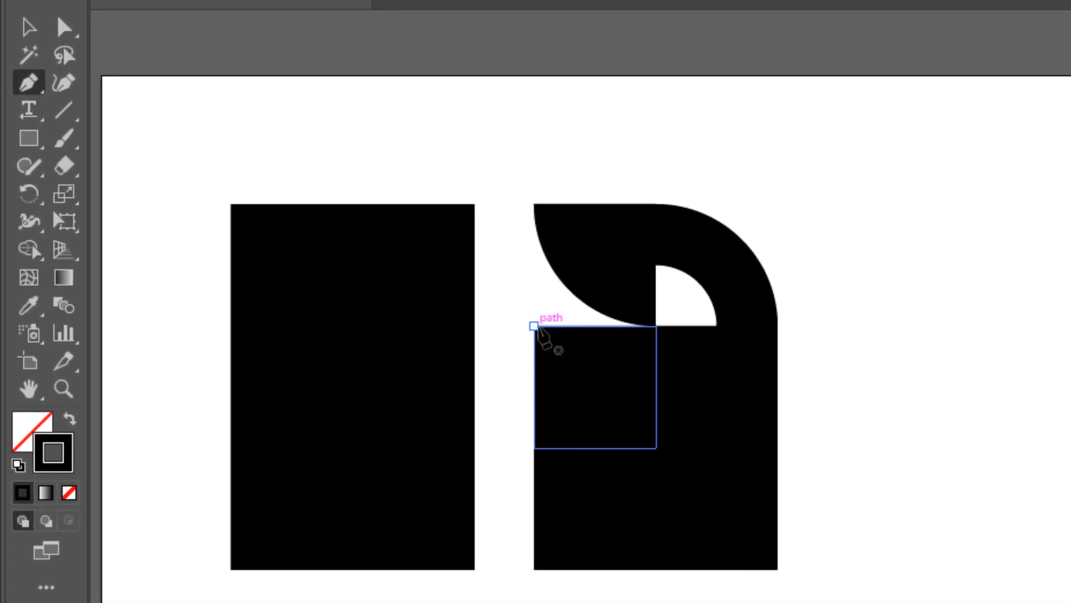
pyautogui.click(534, 325)
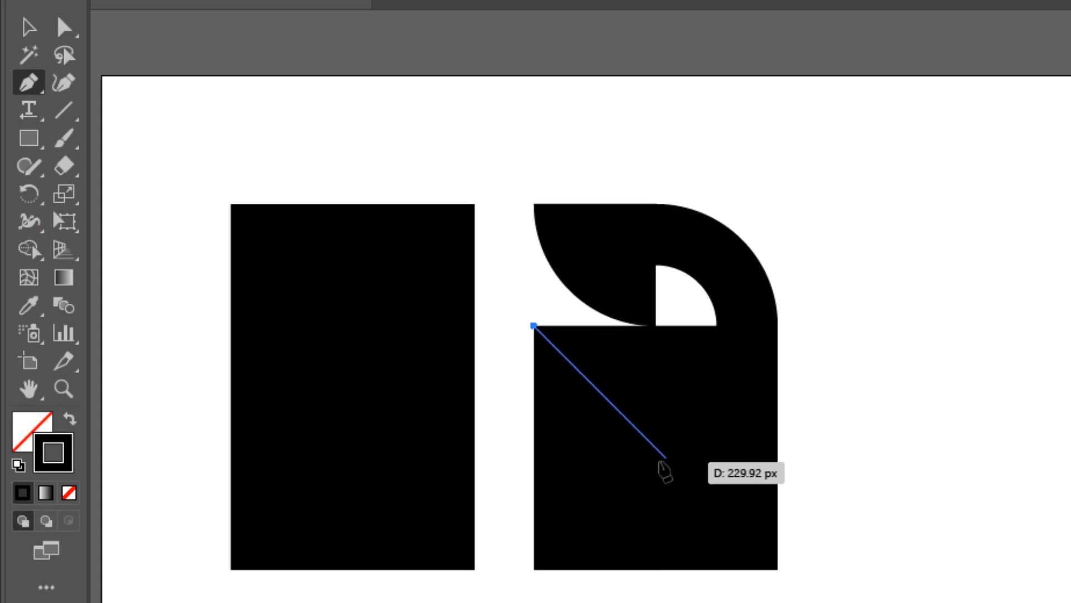
pyautogui.click(656, 448)
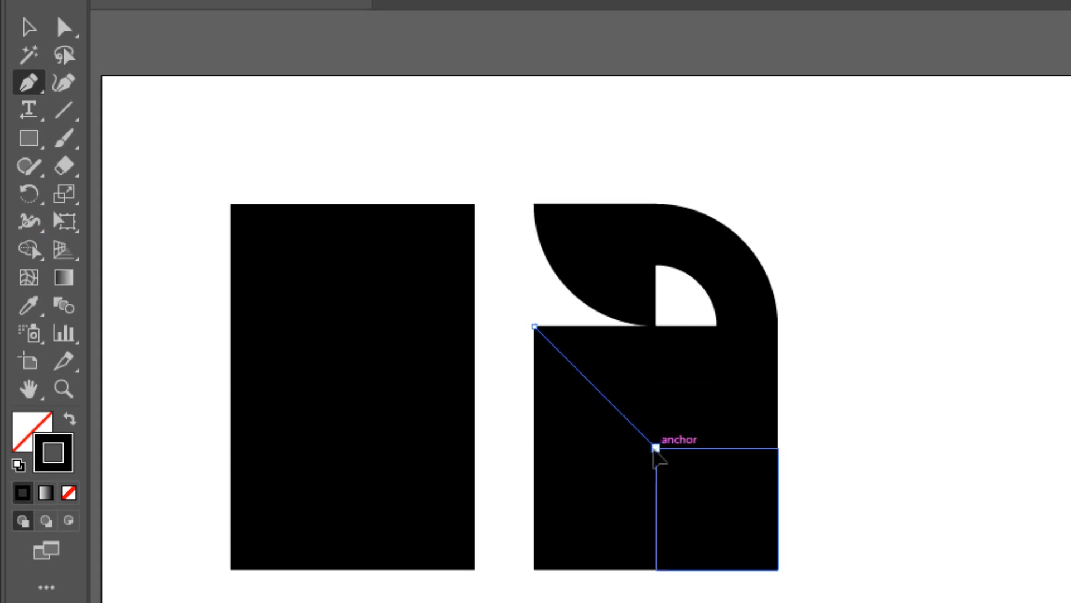
pyautogui.click(31, 29)
pyautogui.click(660, 96)
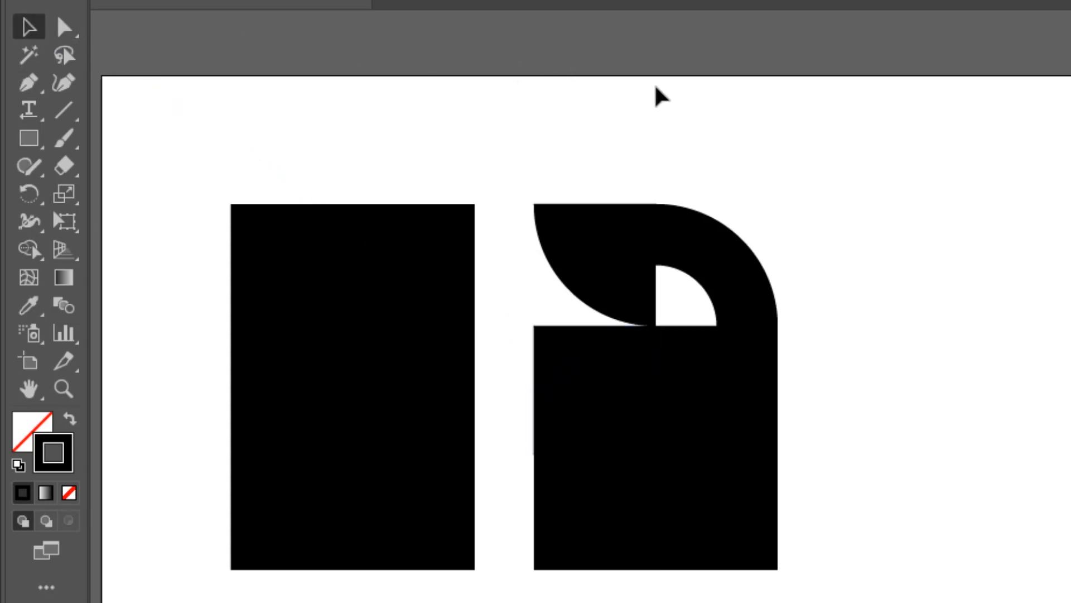
# Fully round all corners of the lower-right and lower-left squares, turning both into circles
pyautogui.click(713, 491)
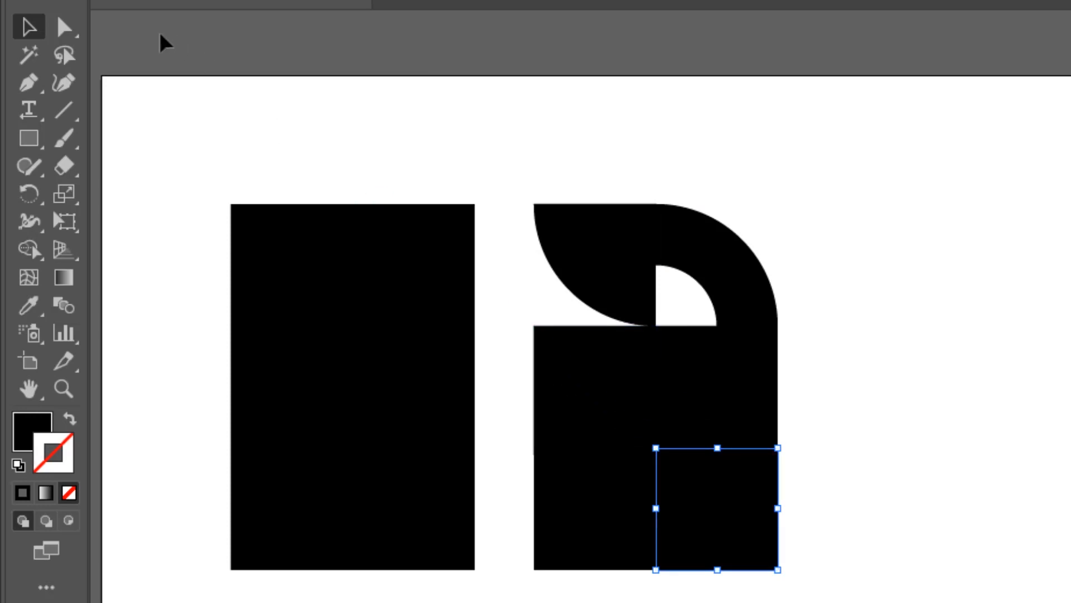
pyautogui.click(65, 33)
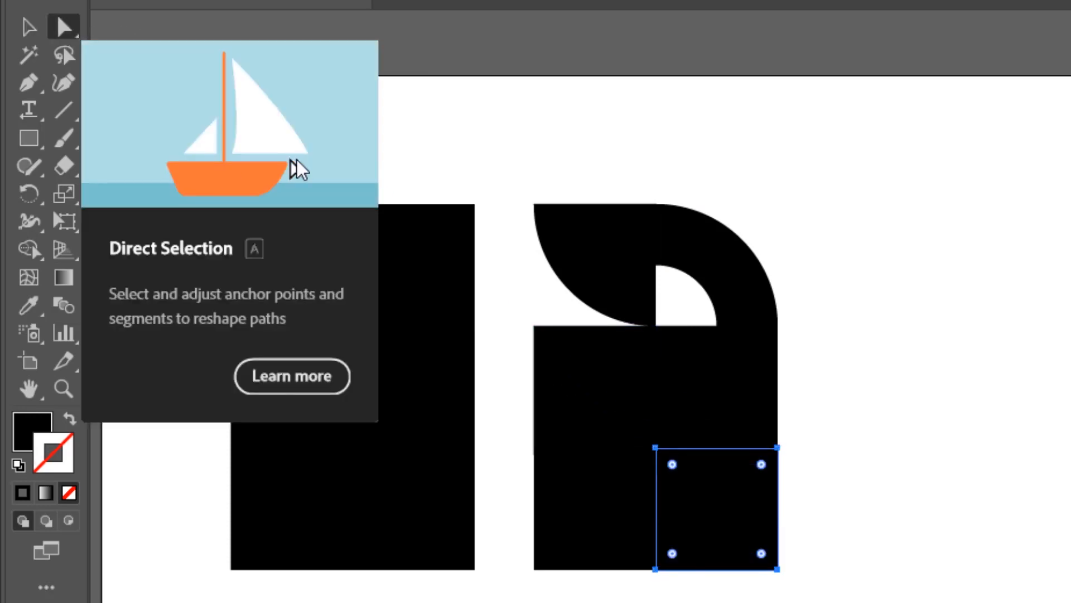
pyautogui.moveTo(762, 465); pyautogui.dragTo(718, 507)
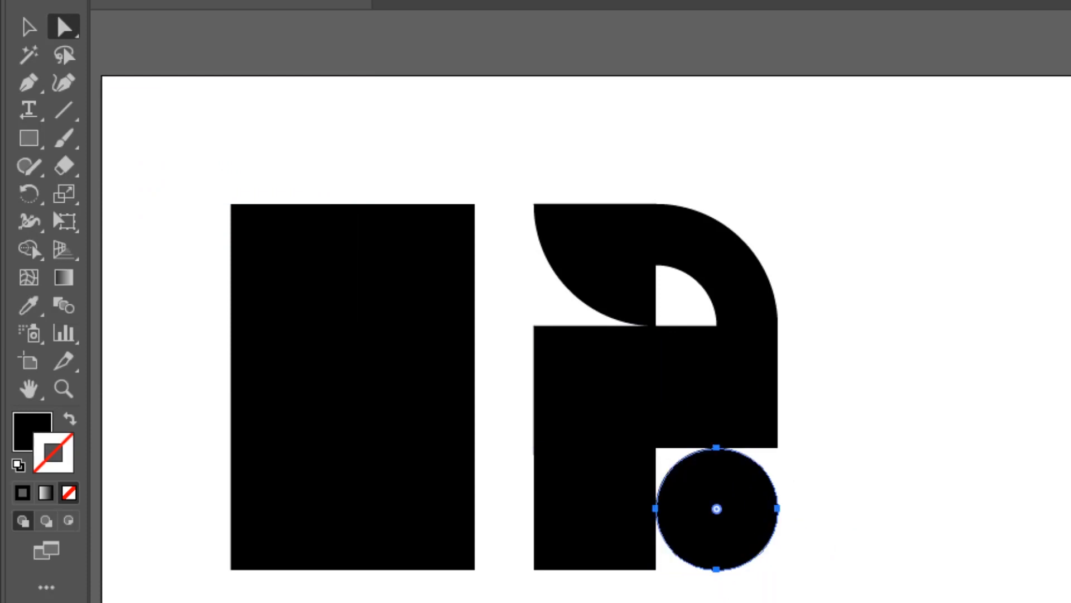
pyautogui.click(612, 514)
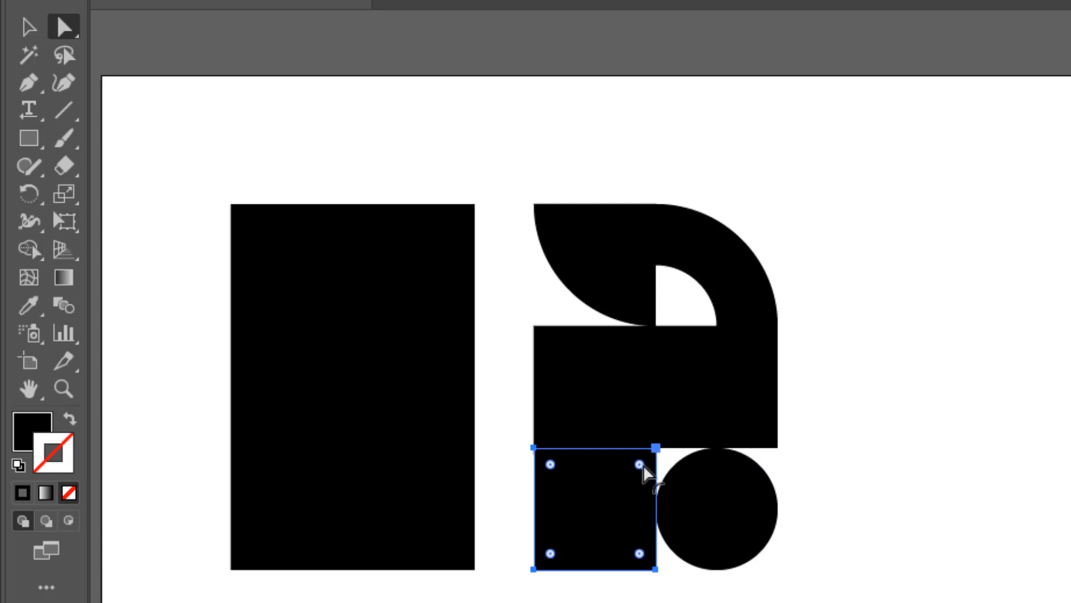
pyautogui.moveTo(640, 464); pyautogui.dragTo(593, 507)
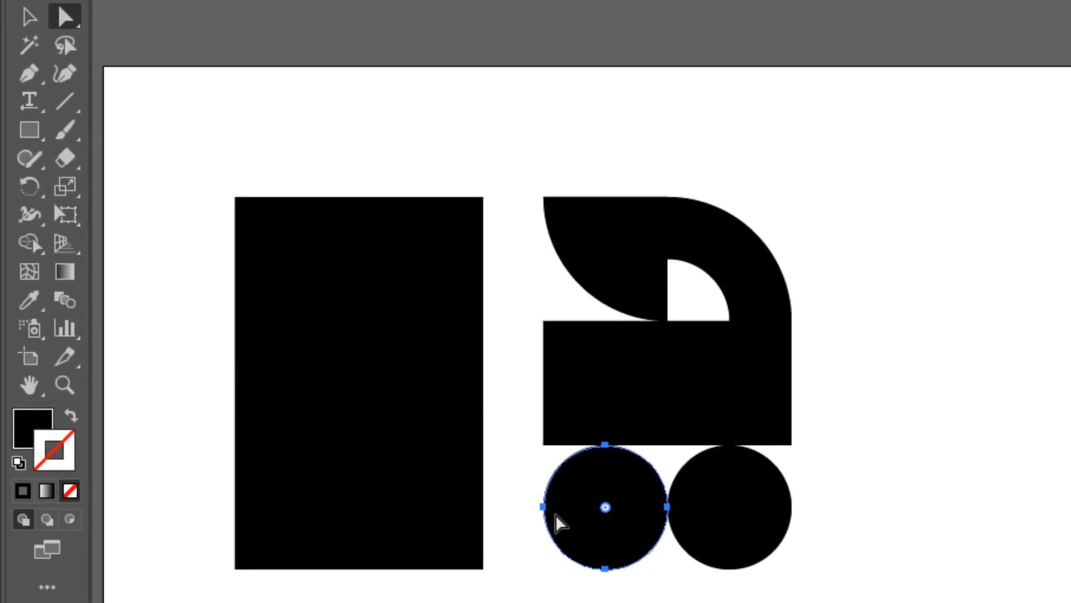
# Remove the left half of the lower-left circle by deleting its leftmost anchor point and the remaining left segment
pyautogui.click(544, 507)
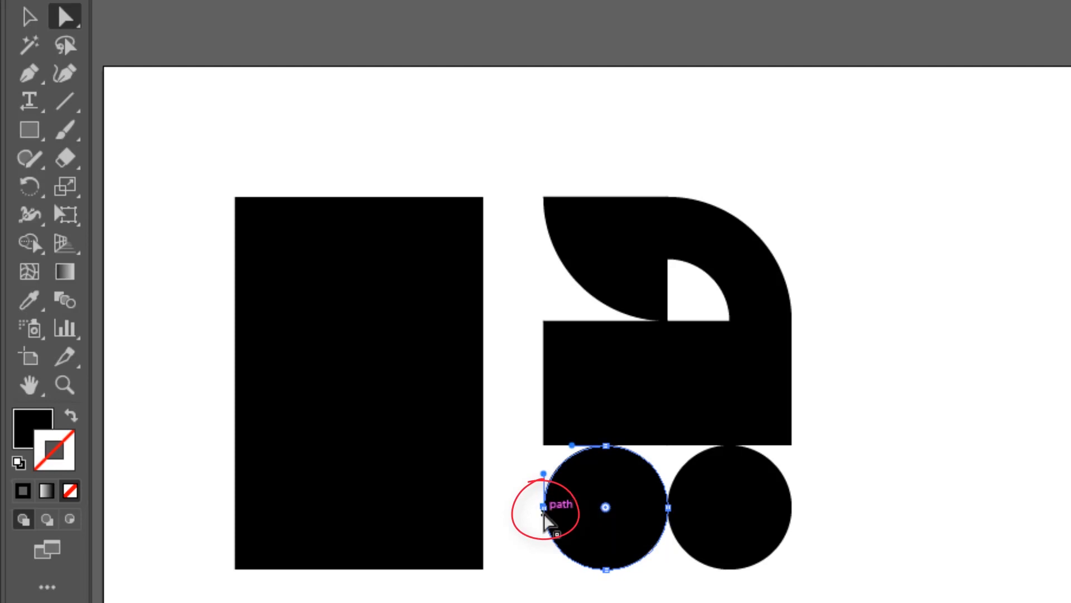
pyautogui.click(546, 519)
pyautogui.click(544, 507)
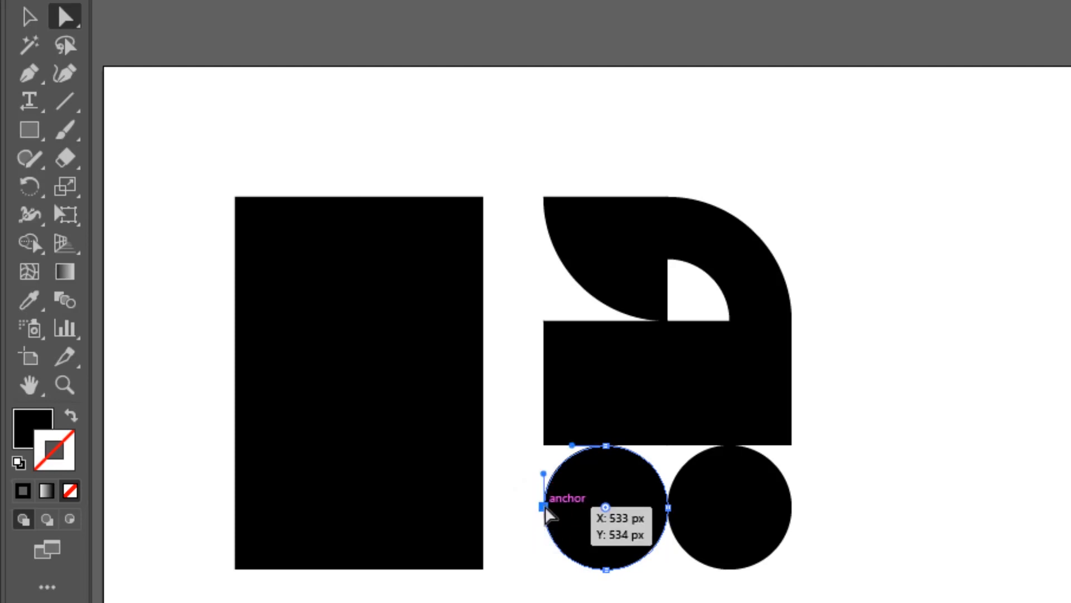
pyautogui.press('Delete')
pyautogui.click(544, 508)
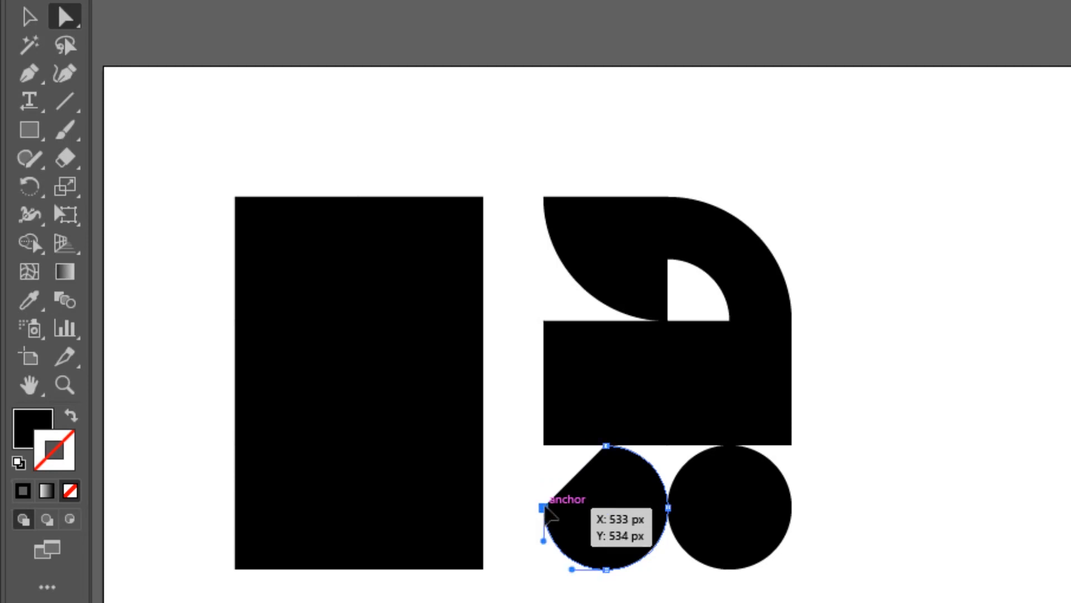
pyautogui.press('Delete')
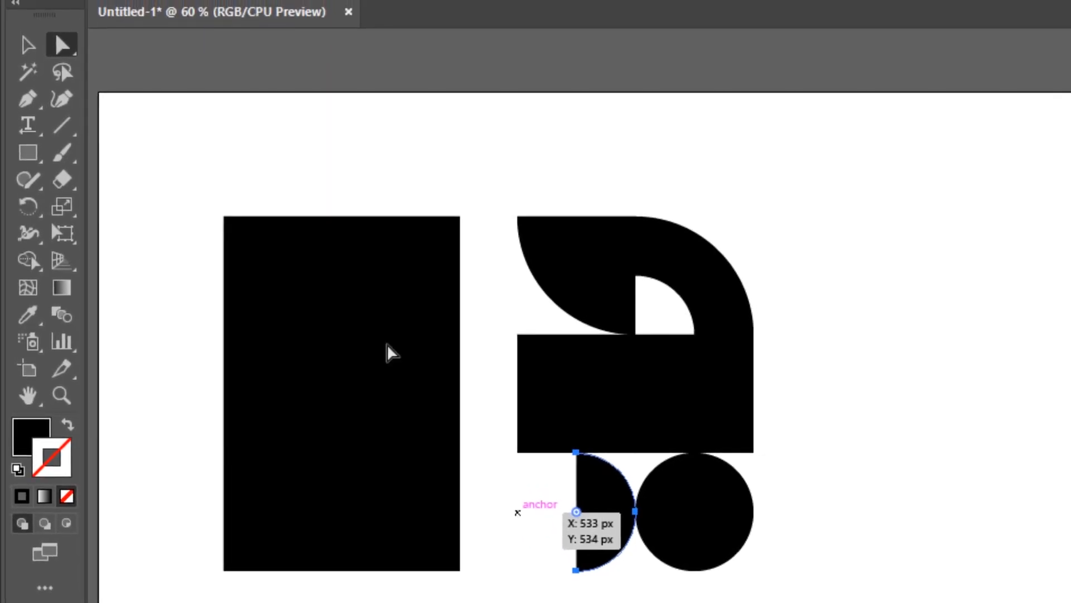
# Rotate the remaining half circle 180° in place so its flat side touches the full circle
pyautogui.click(28, 47)
pyautogui.click(572, 475)
pyautogui.click(610, 521)
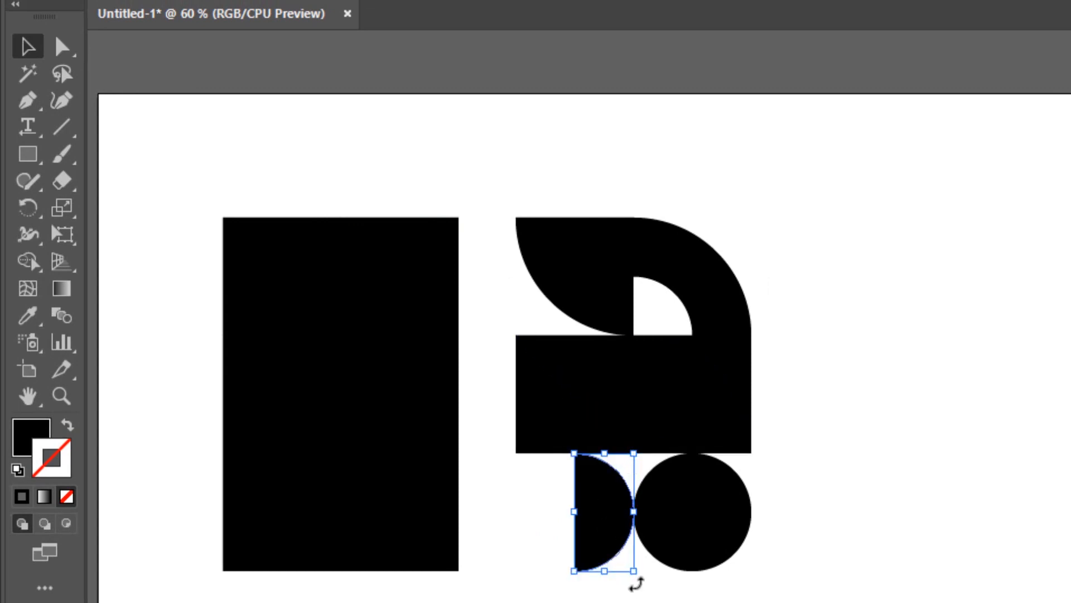
pyautogui.moveTo(636, 583); pyautogui.dragTo(631, 524)
pyautogui.hotkey('ctrl', 'shift', 'a')
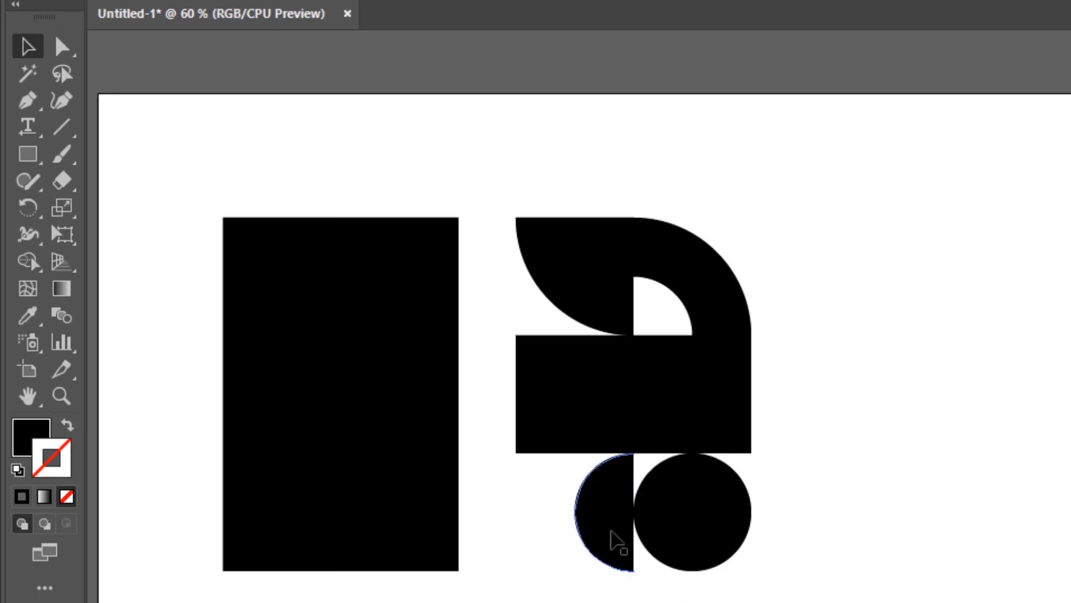
# Duplicate the half circle to its left, rotate the copy 180°, and align its flat side with the shape's left edge
pyautogui.moveTo(611, 533); pyautogui.dragTo(547, 537)
pyautogui.moveTo(569, 580); pyautogui.dragTo(527, 493)
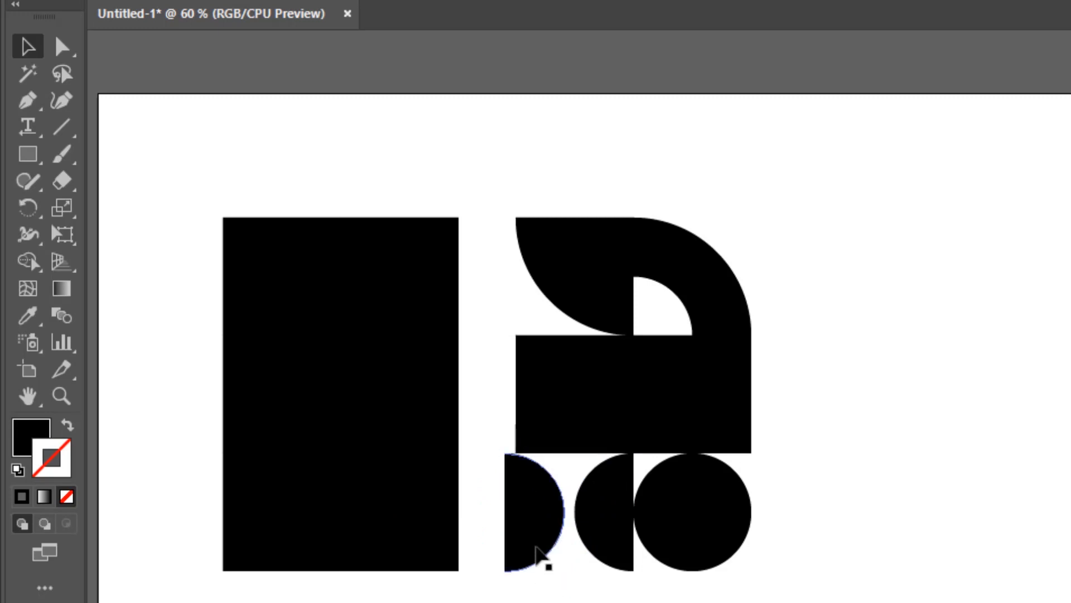
pyautogui.moveTo(539, 549); pyautogui.dragTo(555, 548)
pyautogui.click(603, 597)
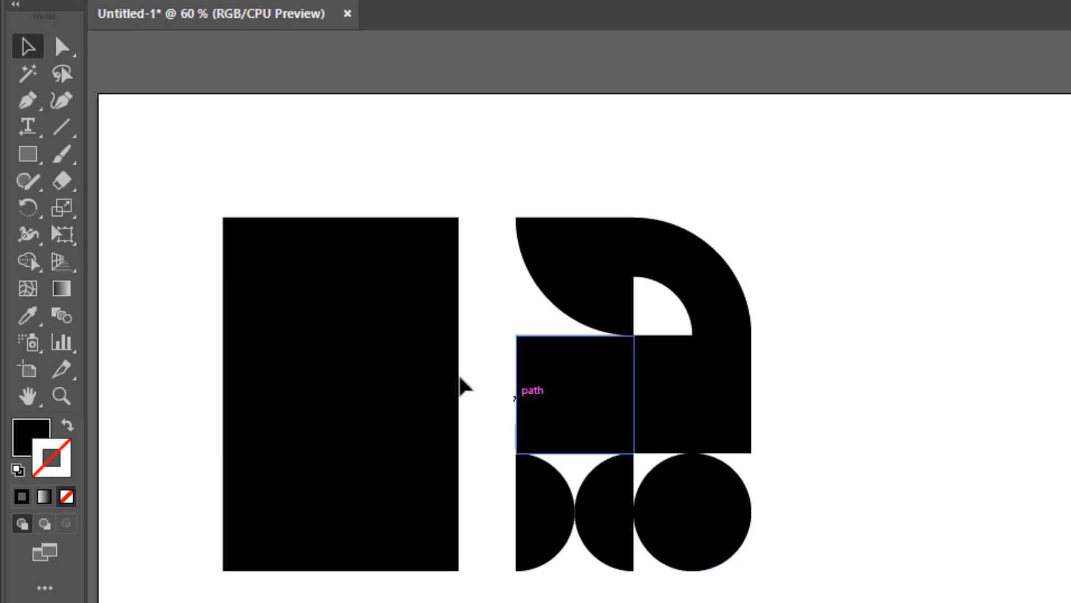
# Group the six squares of the untouched grid and center the group horizontally on the artboard
pyautogui.click(410, 374)
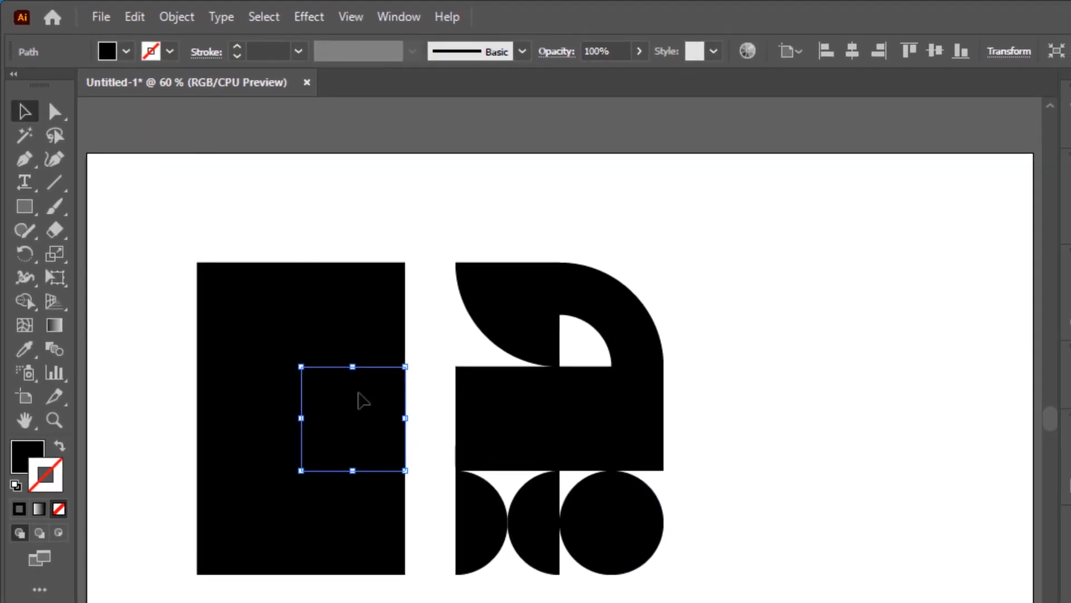
pyautogui.moveTo(395, 211); pyautogui.dragTo(221, 599)
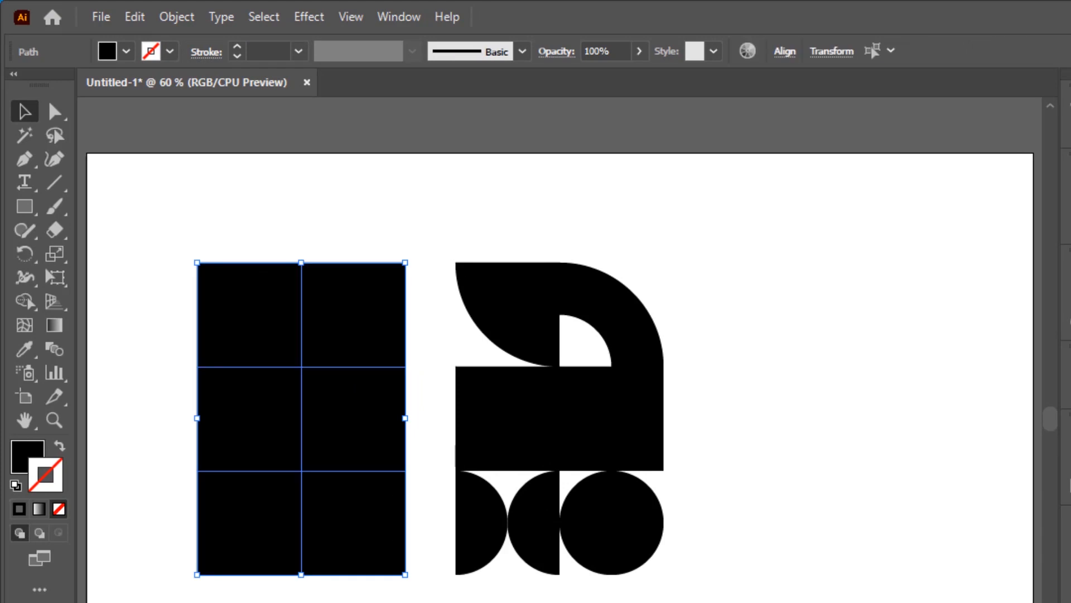
pyautogui.click(180, 22)
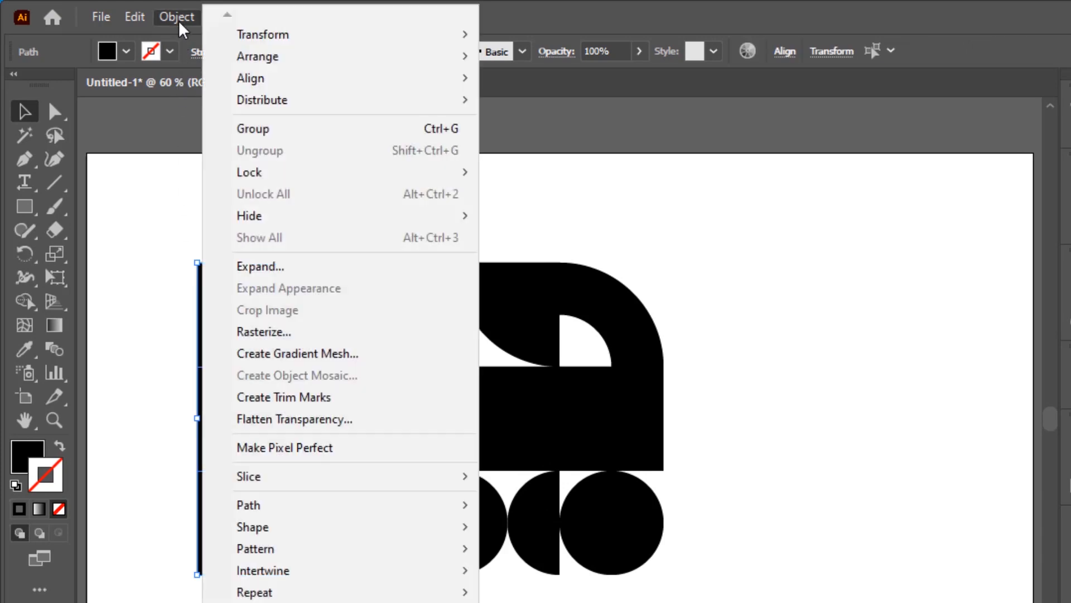
pyautogui.click(245, 129)
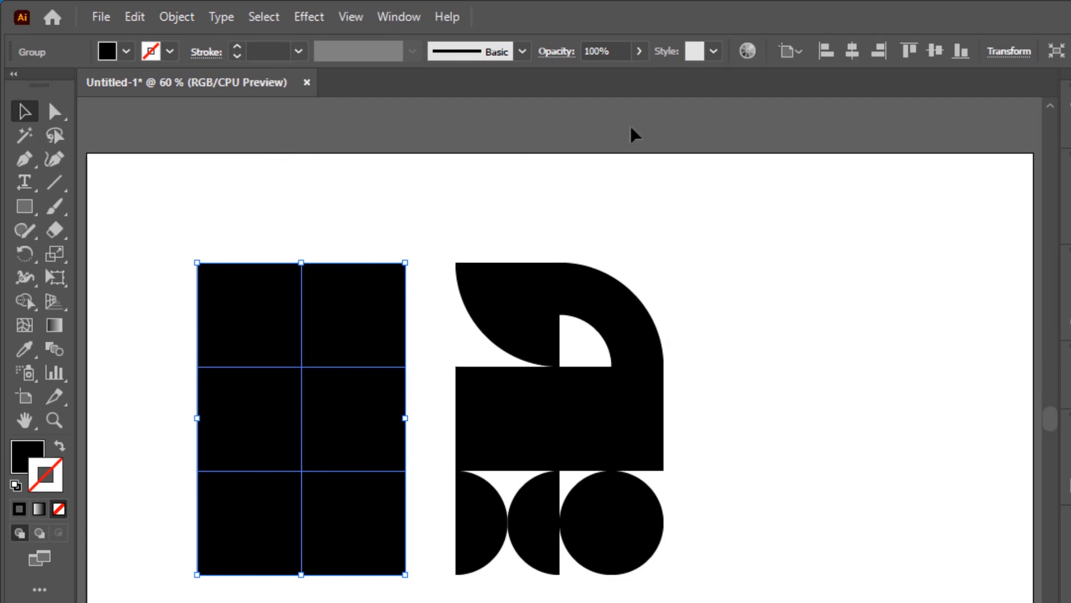
pyautogui.click(859, 58)
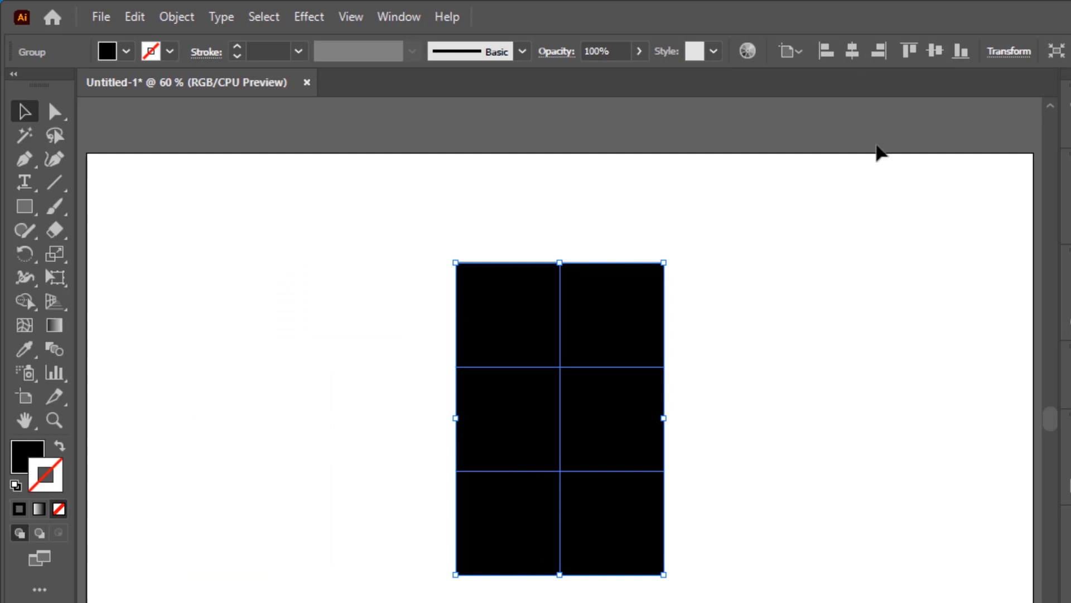
pyautogui.click(825, 257)
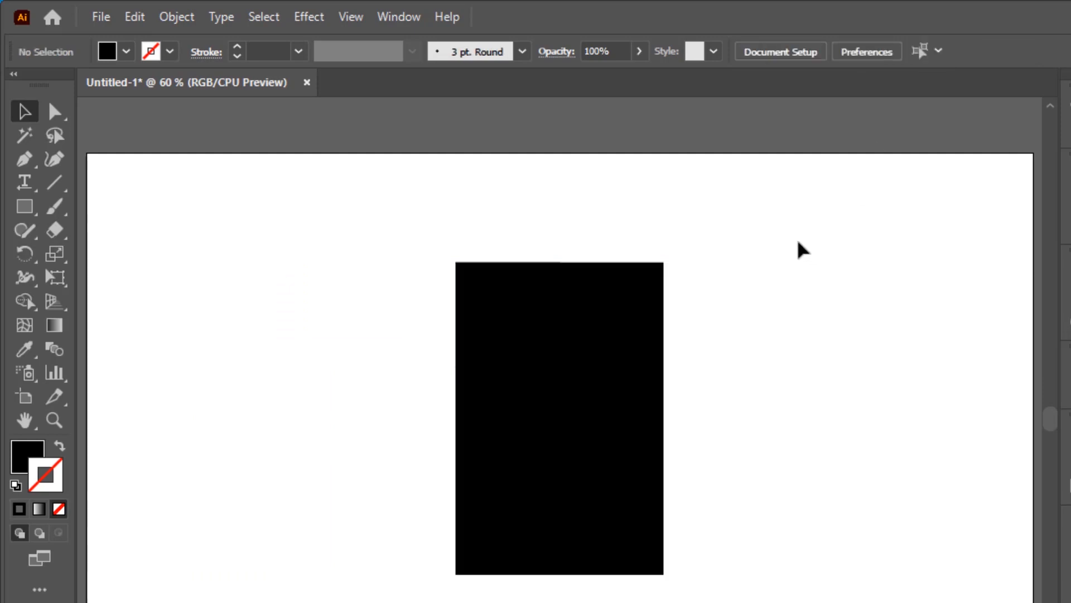
# Split all the overlapping shapes of the 300 x 450 px design into separate pieces with Pathfinder Divide
pyautogui.moveTo(754, 225); pyautogui.dragTo(437, 601)
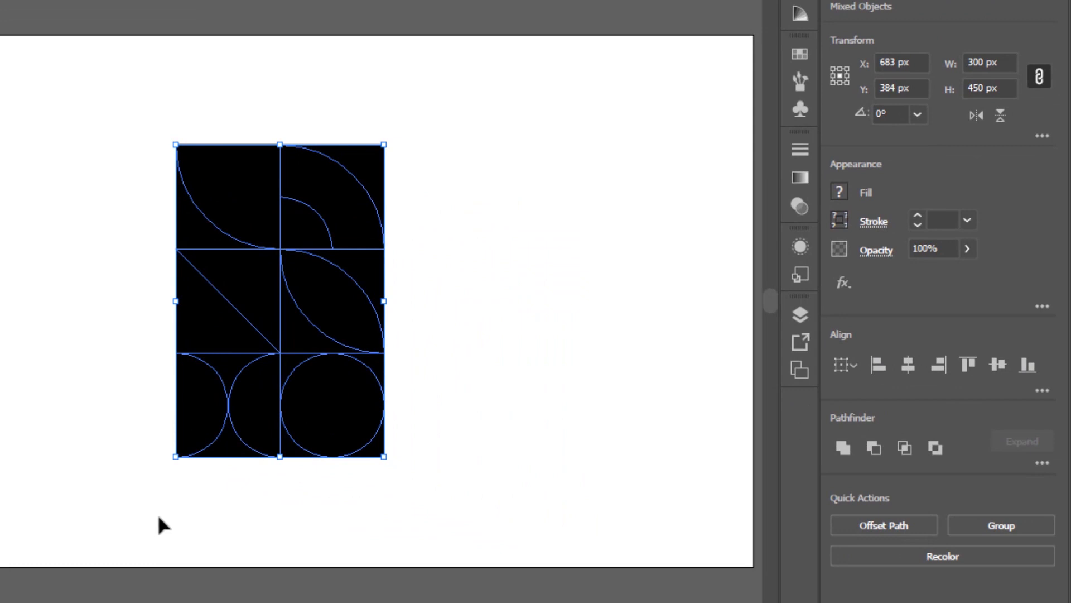
pyautogui.click(1041, 464)
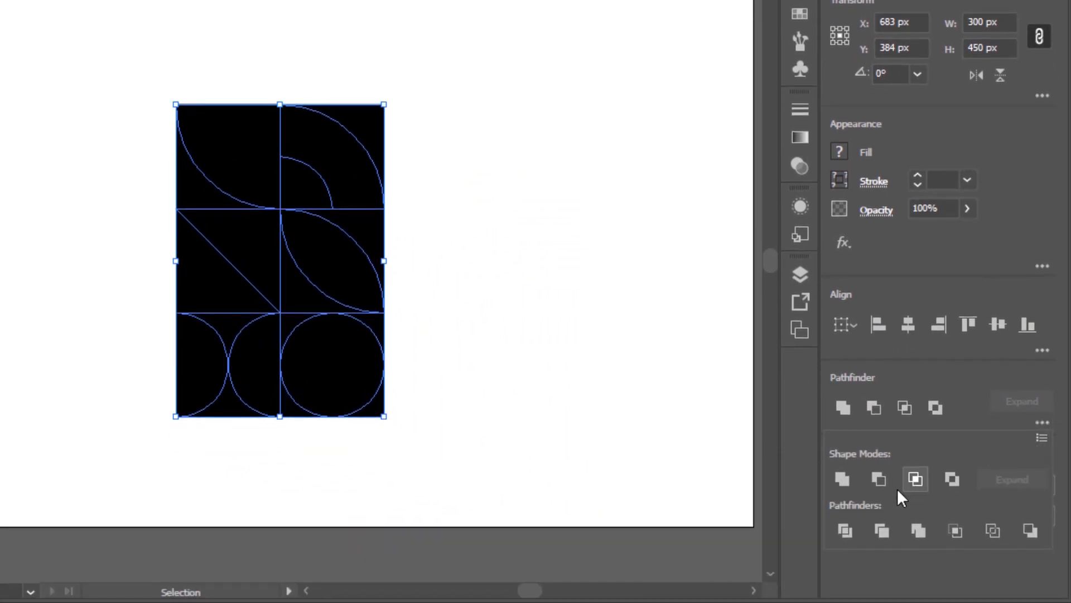
pyautogui.click(844, 530)
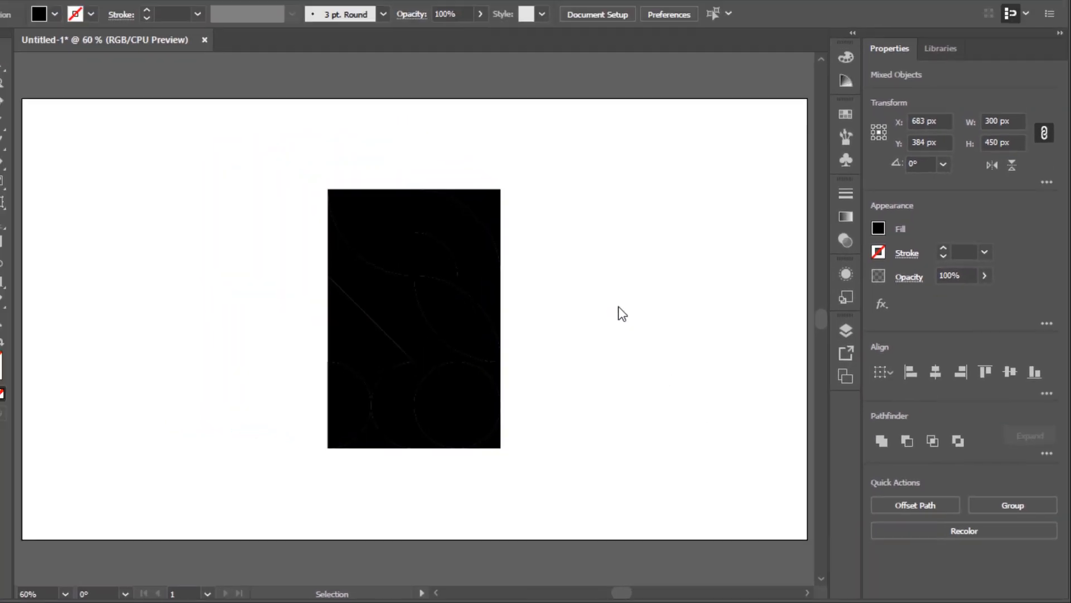
pyautogui.click(527, 249)
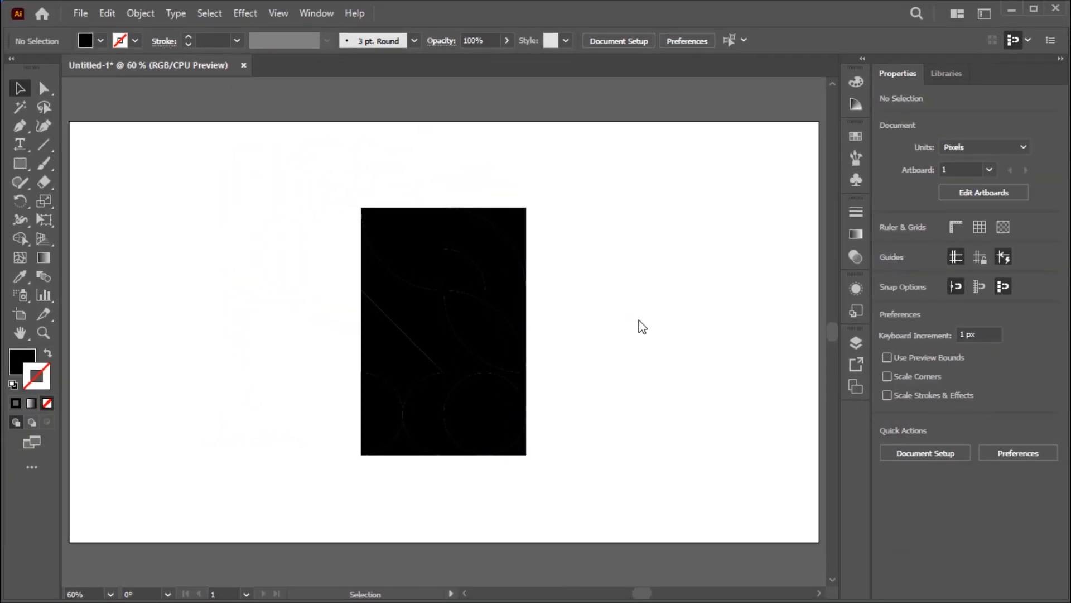
# Swap the divided group's fill and stroke so it has no fill and a 1 pt black outline
pyautogui.moveTo(566, 178); pyautogui.dragTo(337, 491)
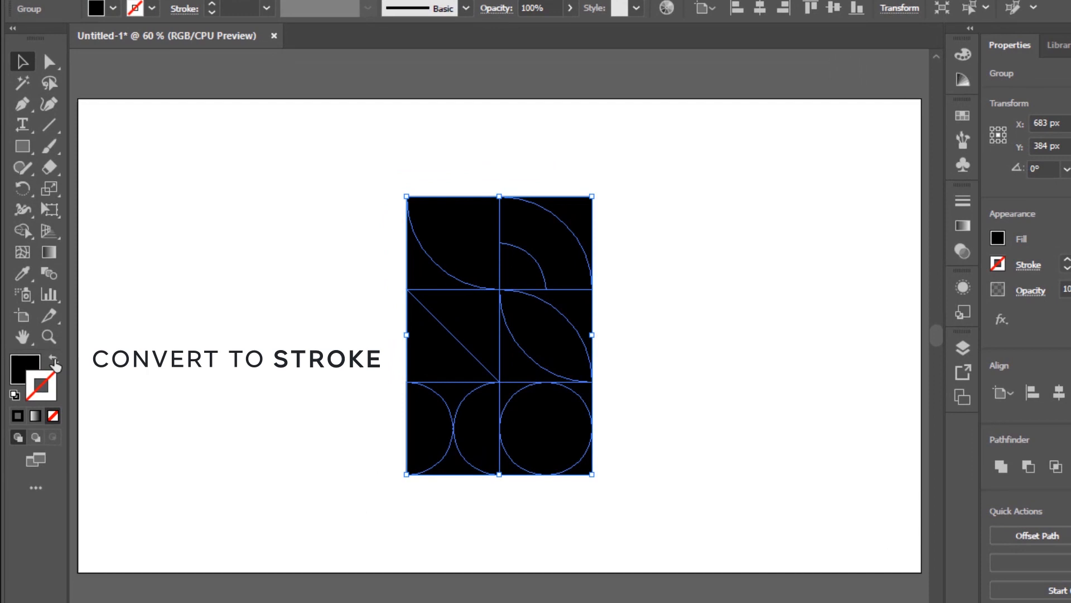
pyautogui.click(55, 362)
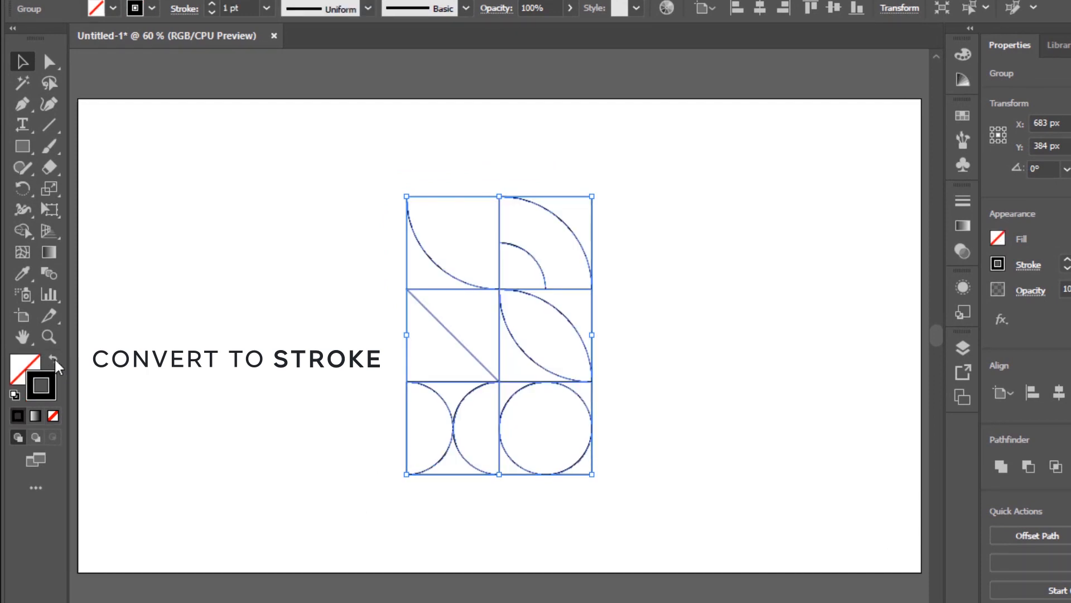
pyautogui.click(249, 363)
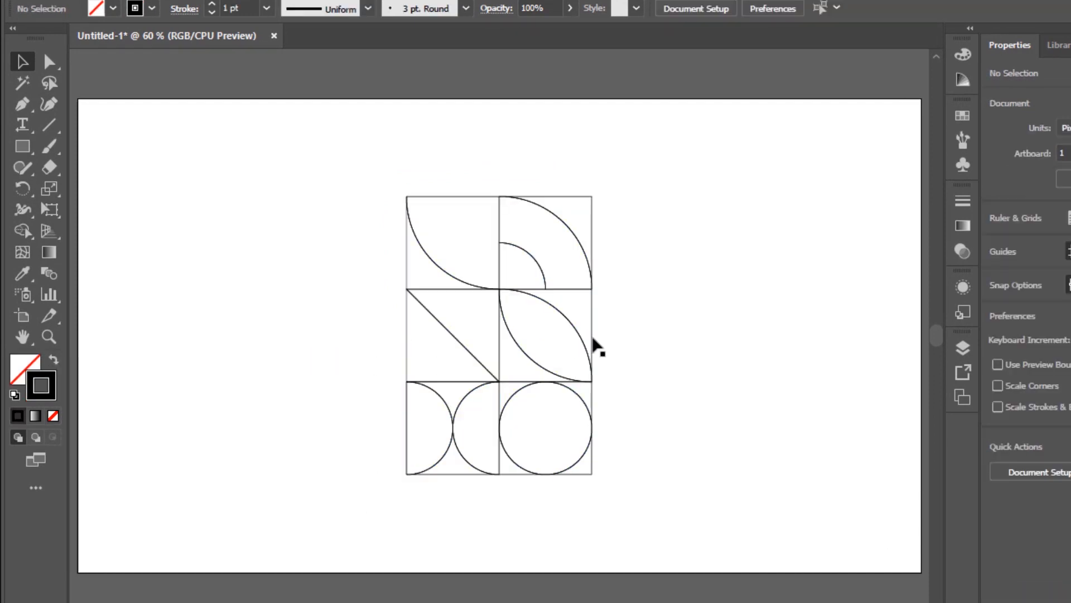
# Align the outlined group to the artboard's left and top edges
pyautogui.moveTo(686, 199); pyautogui.dragTo(563, 333)
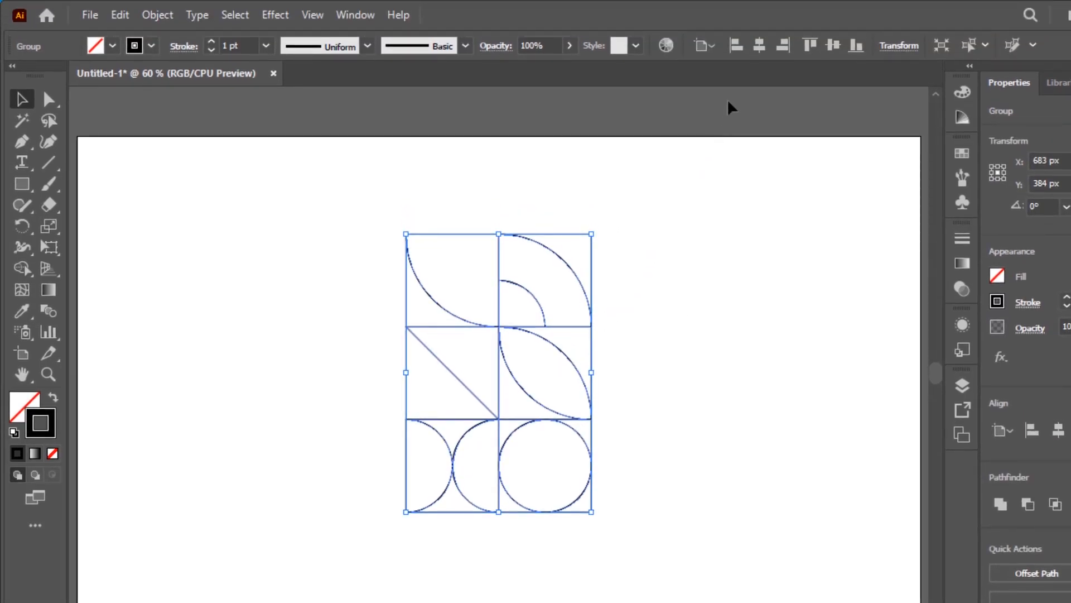
pyautogui.click(737, 48)
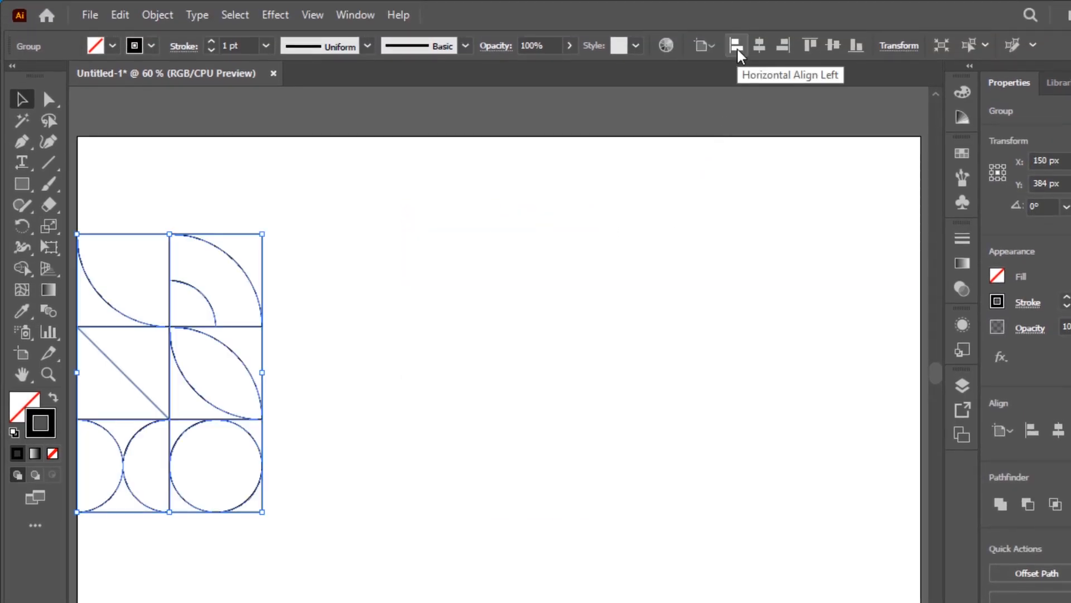
pyautogui.click(810, 45)
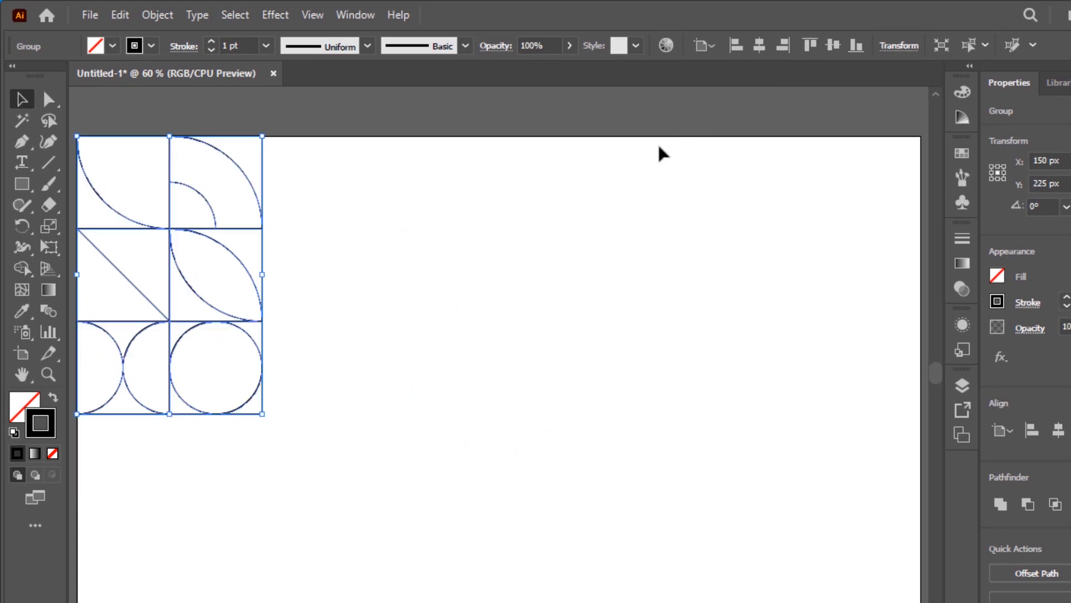
pyautogui.click(510, 226)
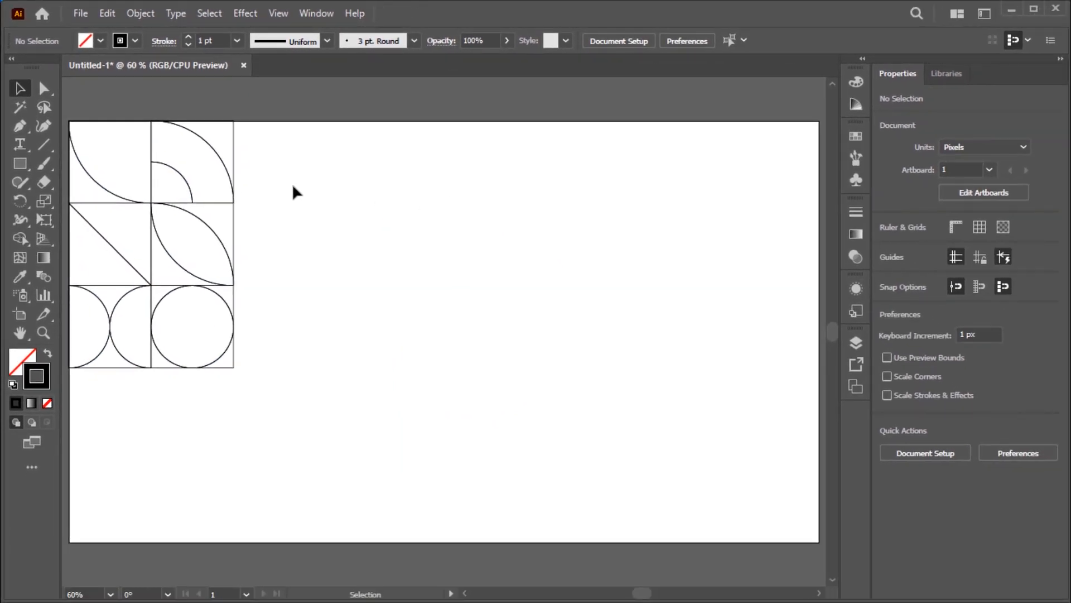
# Turn the outlined group into a Grid repeat
pyautogui.click(235, 177)
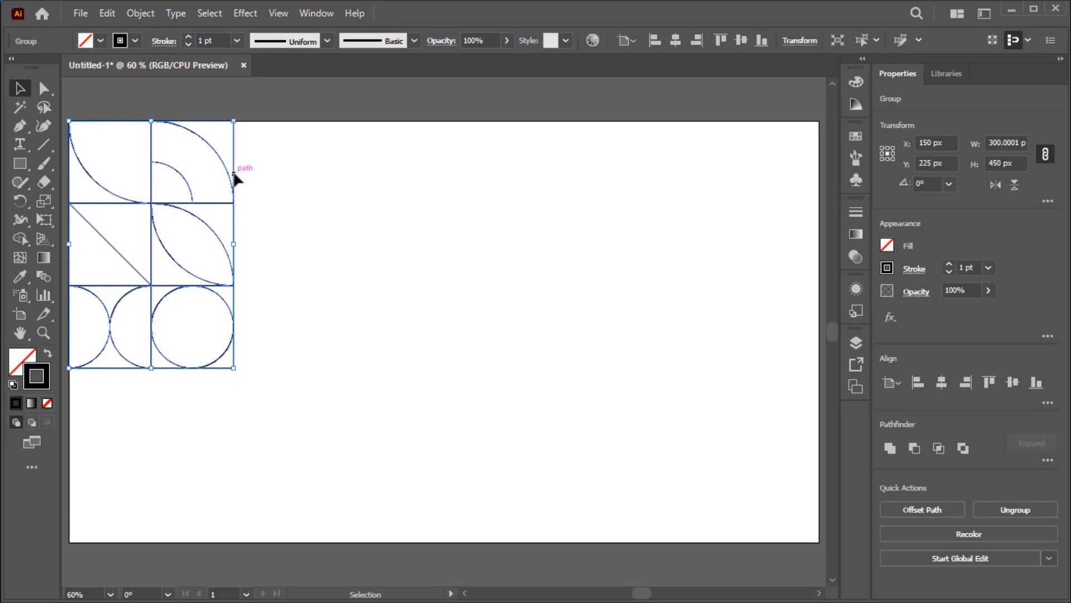
pyautogui.click(147, 16)
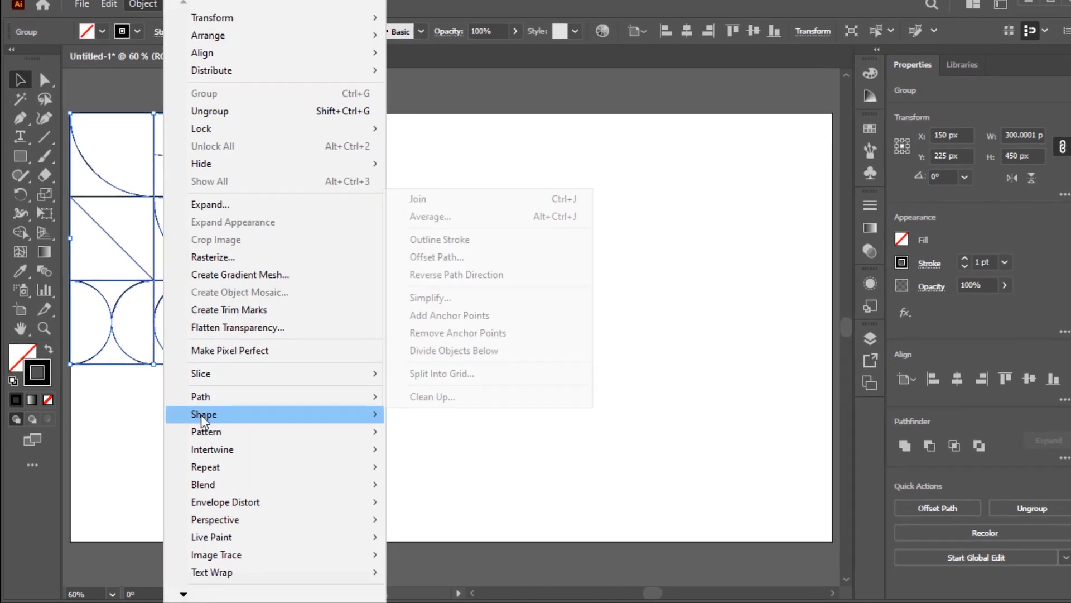
pyautogui.moveTo(223, 467)
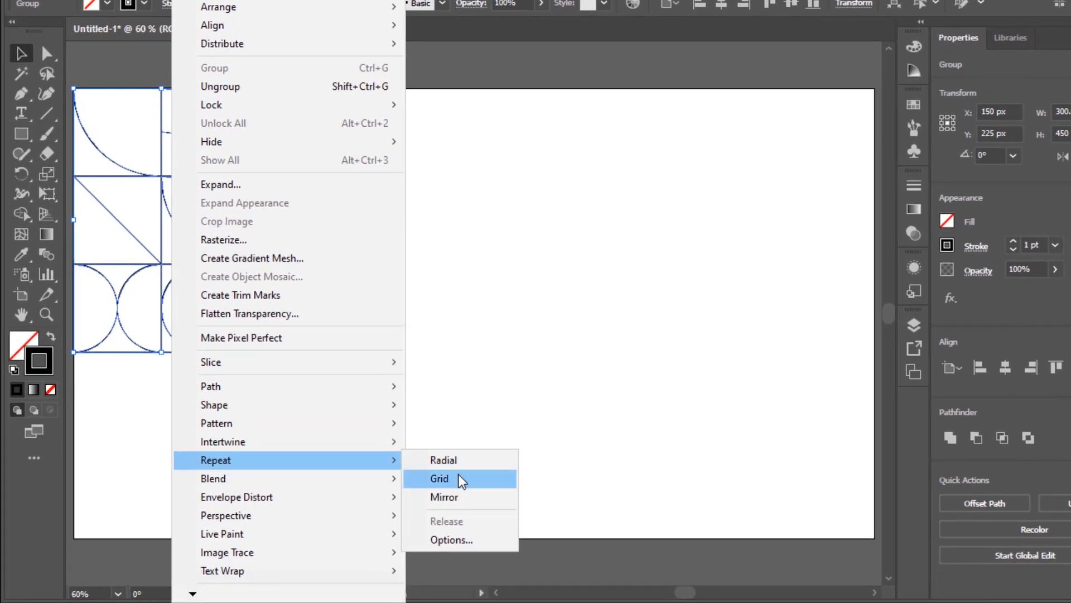
pyautogui.click(461, 479)
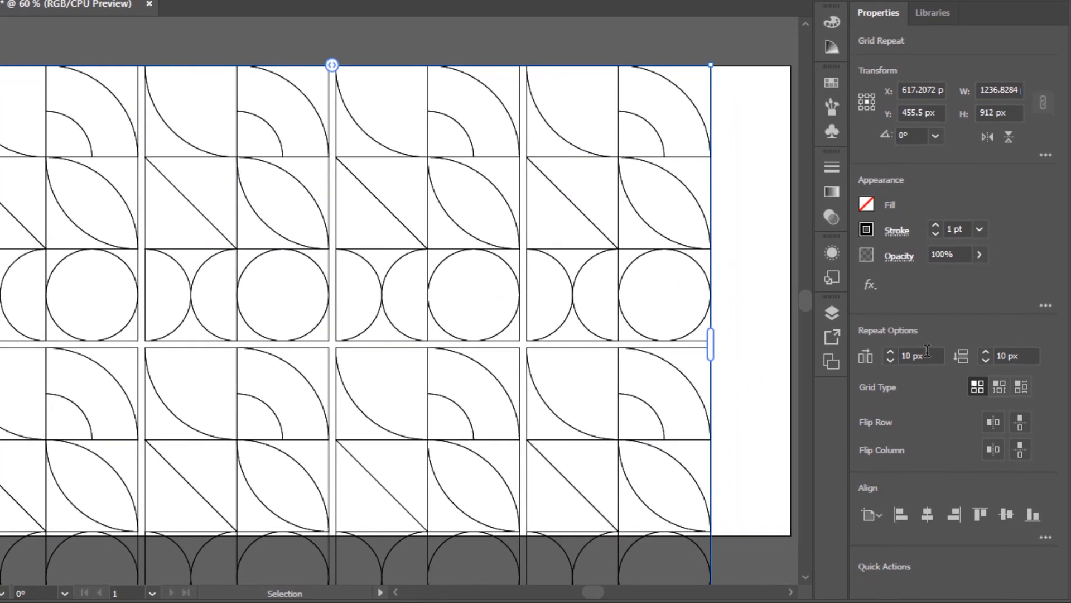
# Set both the horizontal and vertical spacing of the grid repeat to 0 px
pyautogui.moveTo(931, 354); pyautogui.dragTo(888, 354)
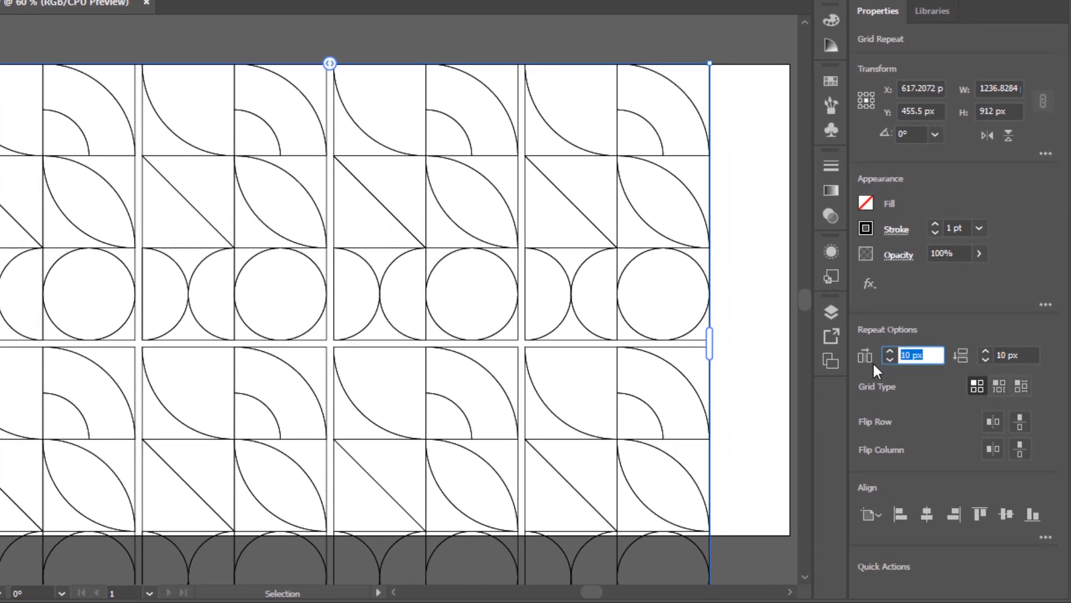
pyautogui.write('0')
pyautogui.press('Tab')
pyautogui.write('0')
pyautogui.press('Tab')
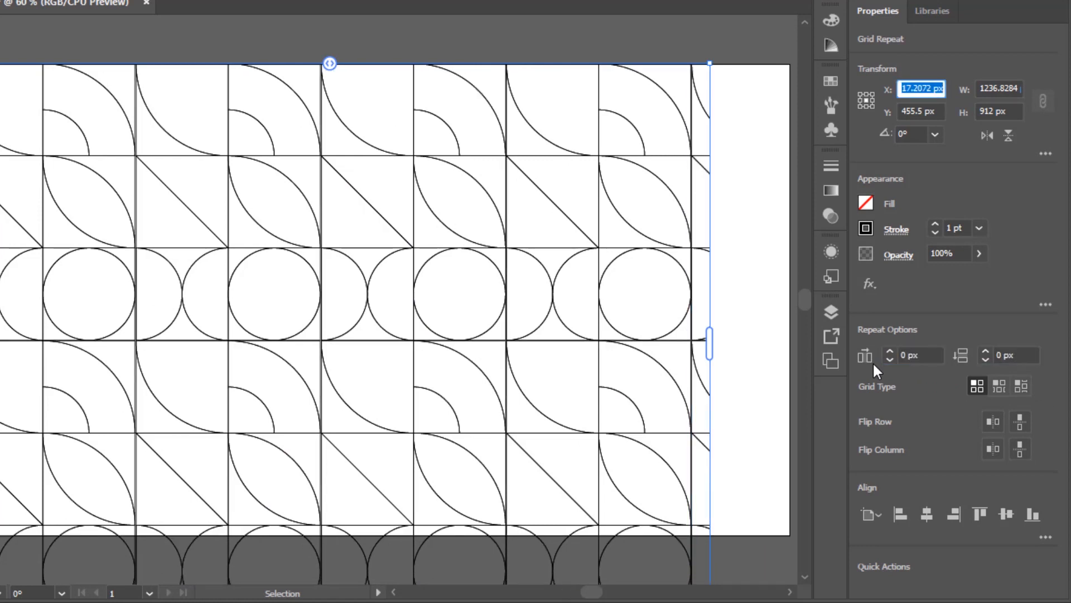
# Set the grid type to Brick by Row and flip both rows and columns horizontally and vertically
pyautogui.click(998, 384)
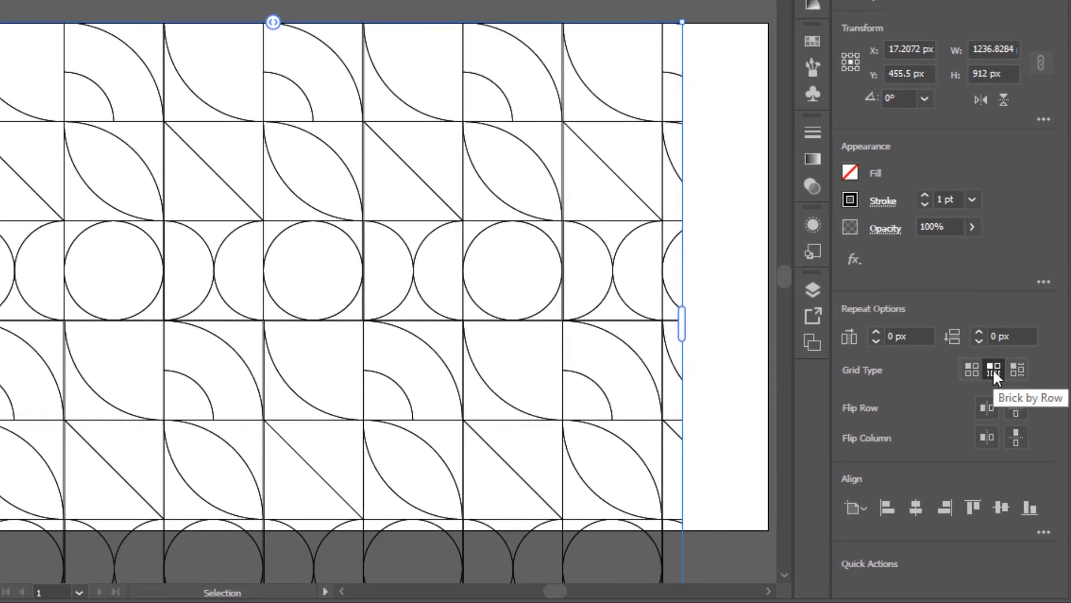
pyautogui.click(1015, 412)
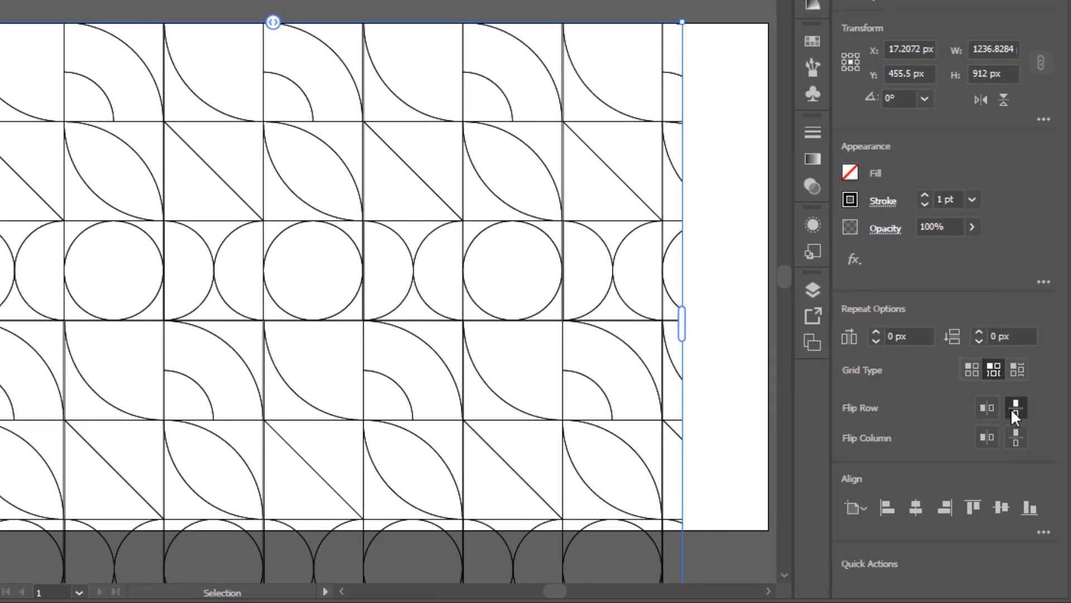
pyautogui.click(987, 407)
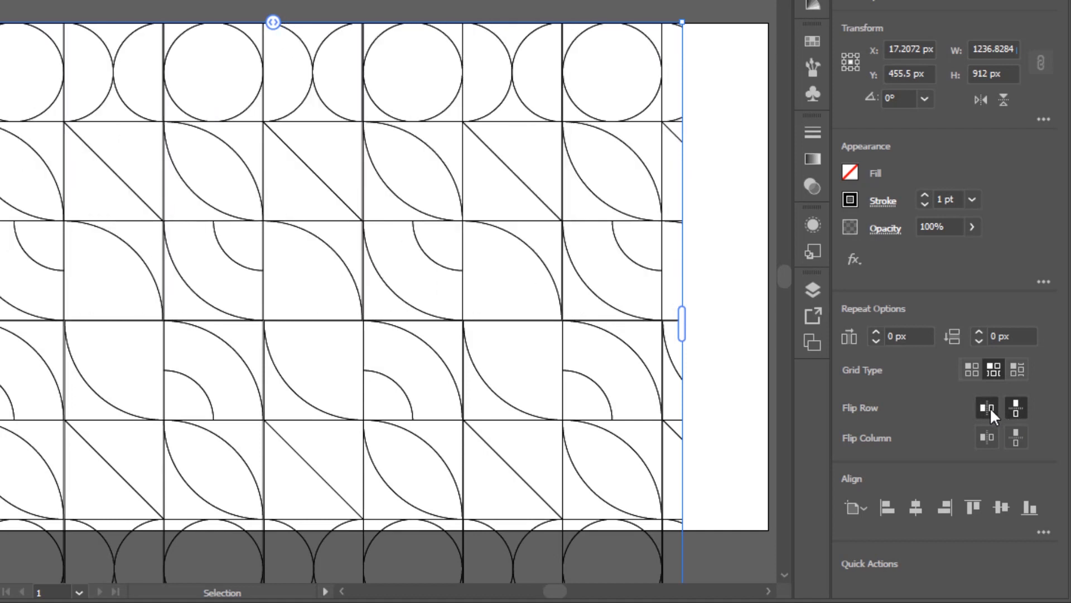
pyautogui.click(987, 438)
pyautogui.click(1016, 438)
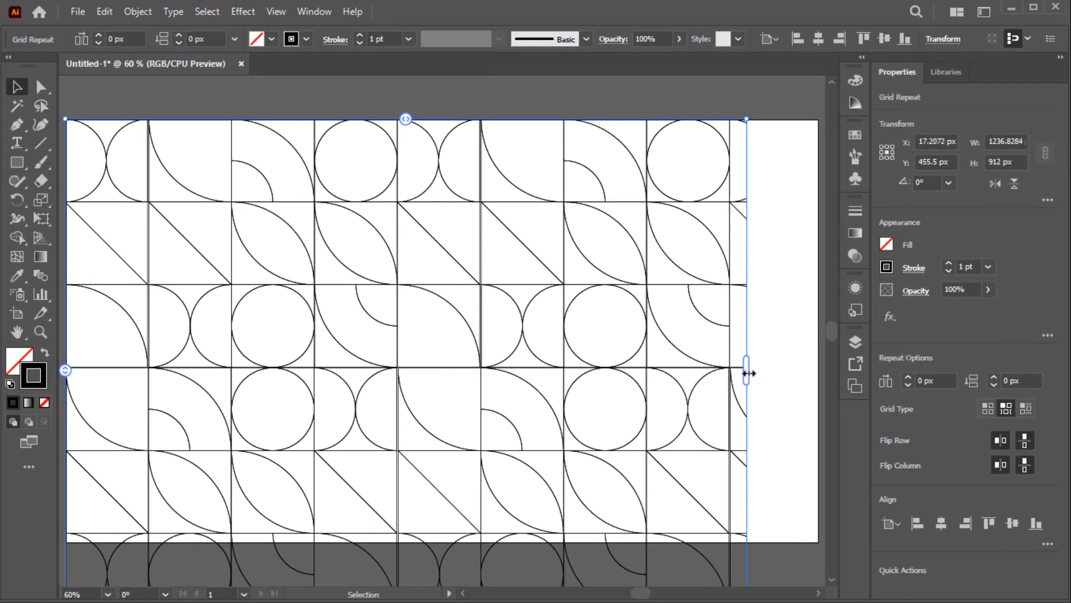
# Resize the grid repeat to about 1368 x 790 px so the pattern covers the artboard to its right and bottom edges
pyautogui.moveTo(684, 326); pyautogui.dragTo(750, 327)
pyautogui.moveTo(804, 374); pyautogui.dragTo(819, 371)
pyautogui.scroll(-3, 544, 485)
pyautogui.moveTo(444, 546); pyautogui.dragTo(449, 475)
pyautogui.scroll(5, 468, 487)
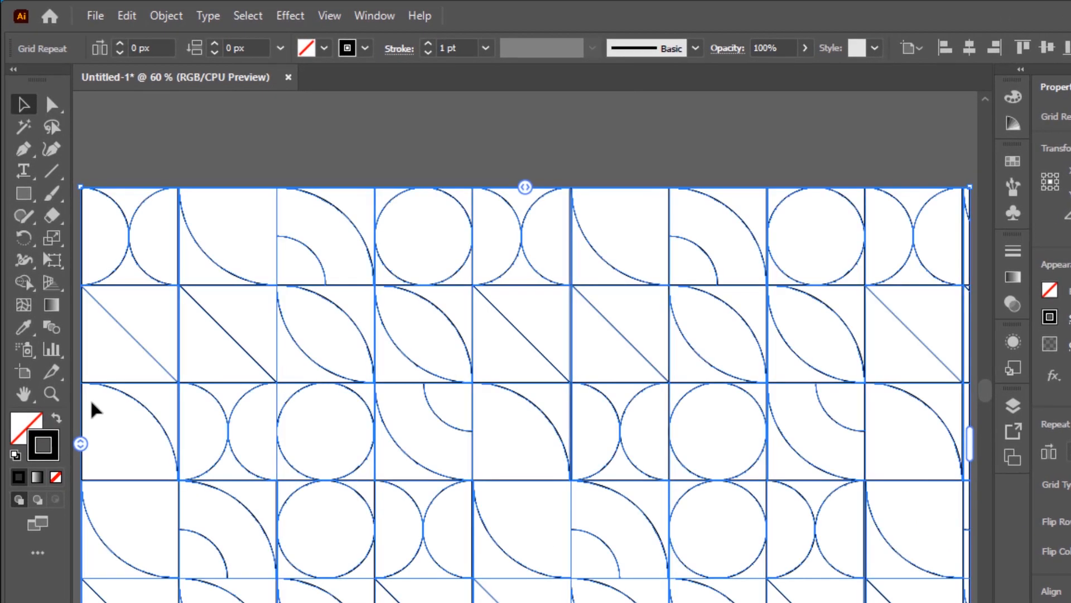
# Swap the grid repeat back to a black fill without stroke and expand its object and fill
pyautogui.click(56, 420)
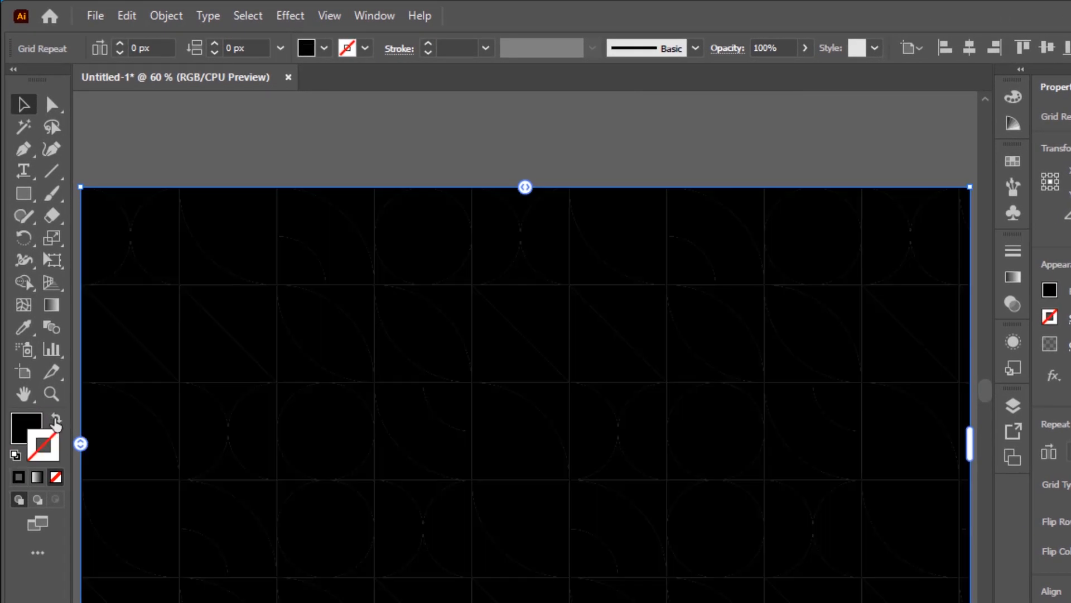
pyautogui.click(167, 17)
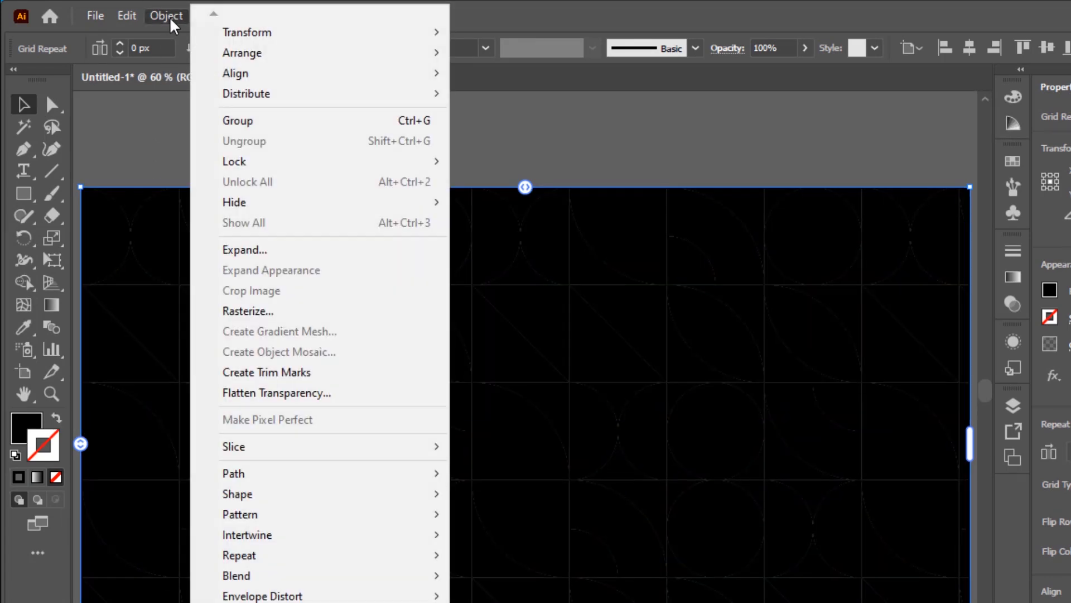
pyautogui.click(257, 252)
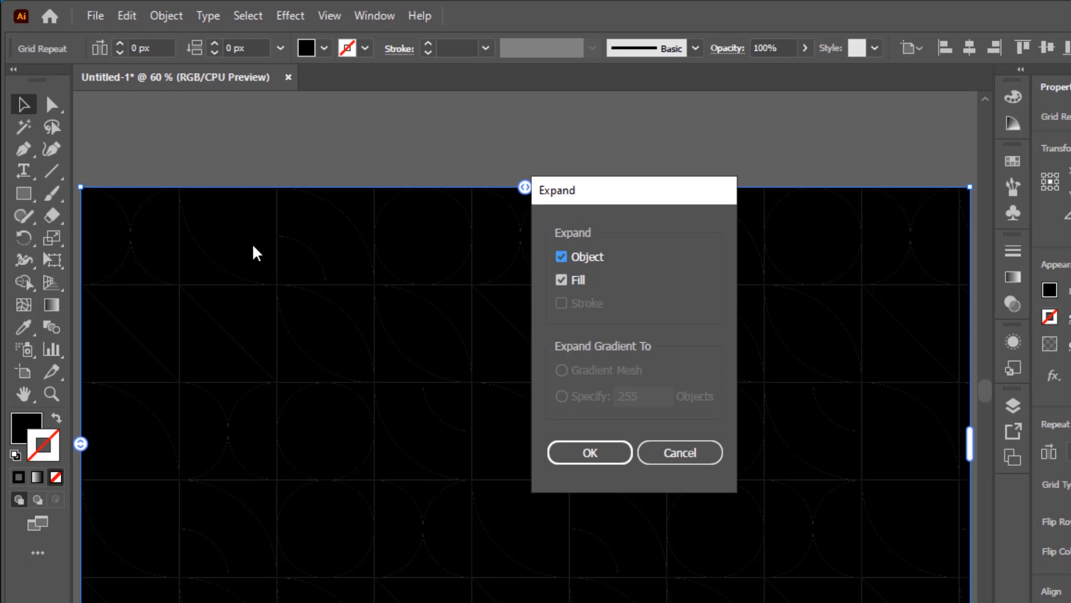
pyautogui.click(599, 453)
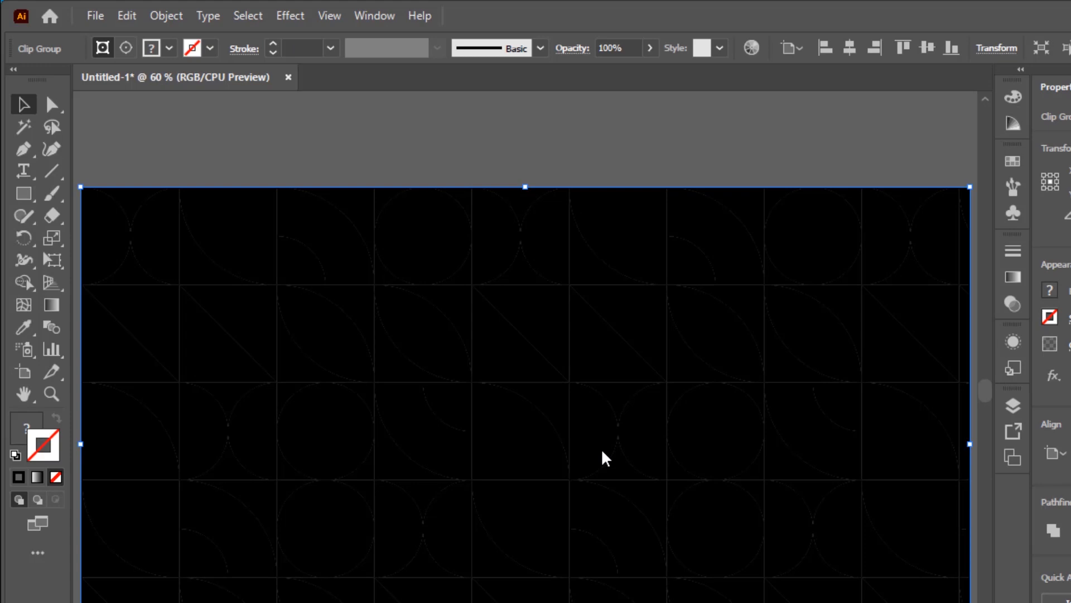
# Release the clipping mask of the expanded pattern and deselect everything
pyautogui.rightClick(596, 364)
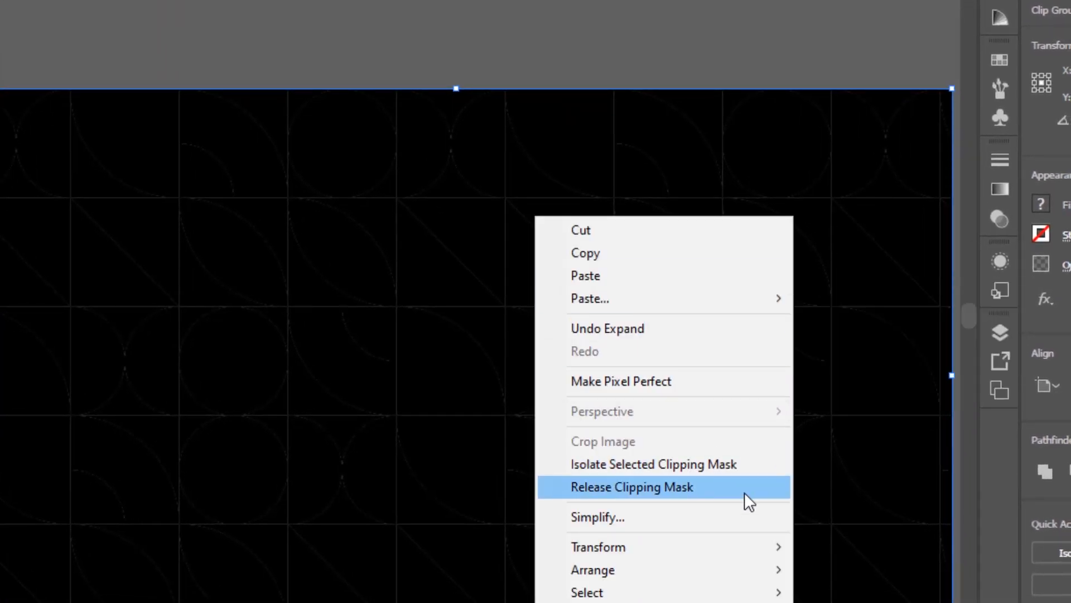
pyautogui.click(681, 487)
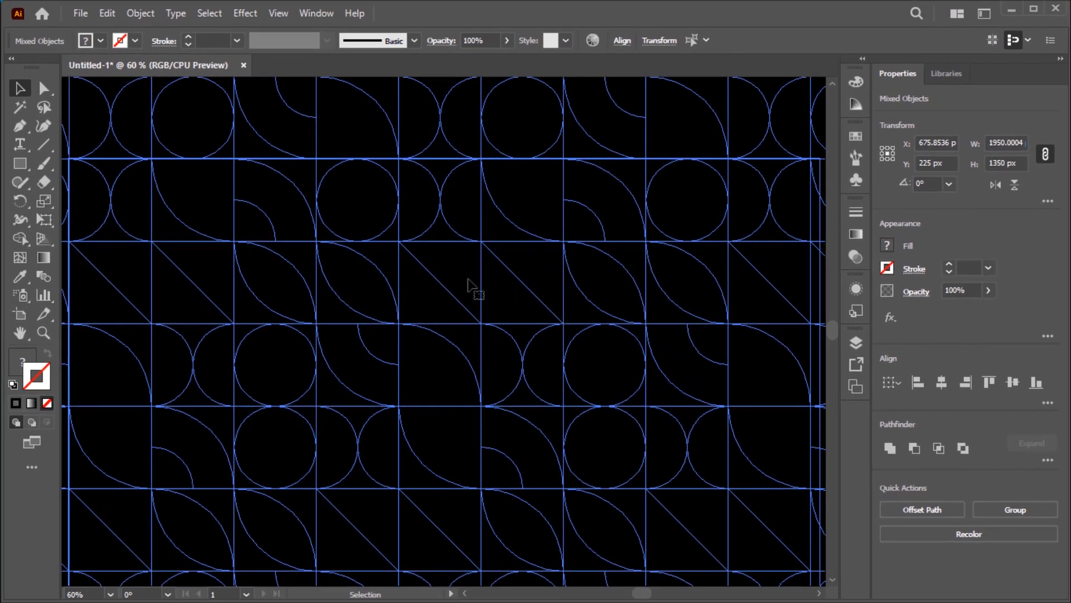
pyautogui.click(553, 203)
pyautogui.scroll(5, 574, 224)
pyautogui.click(580, 120)
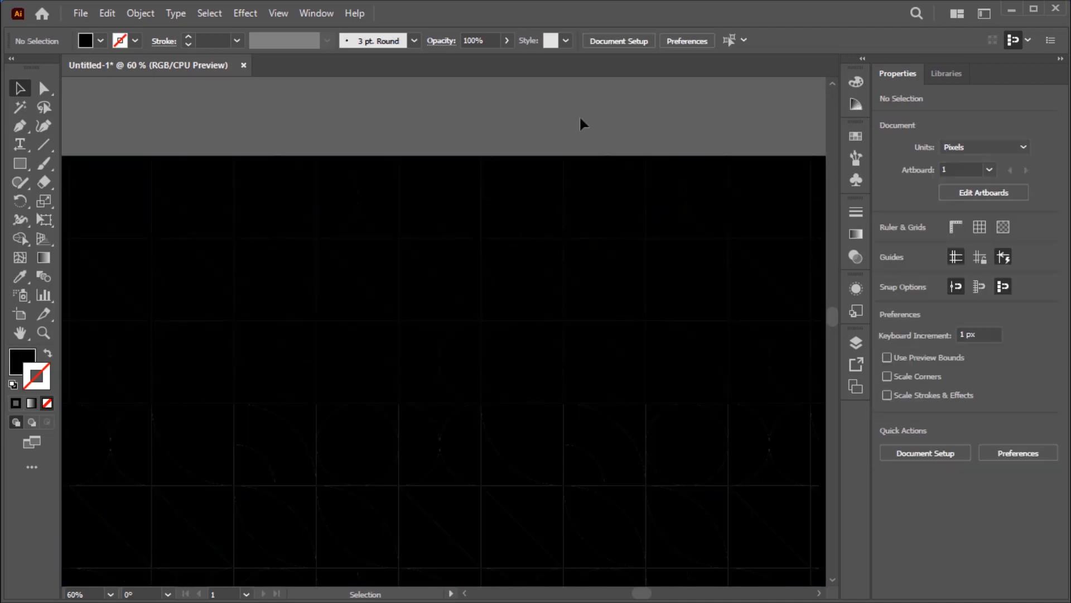
# Delete the leftover unfilled rectangular mask path around the artboard area
pyautogui.hotkey('ctrl', '-')
pyautogui.scroll(-5, 510, 296)
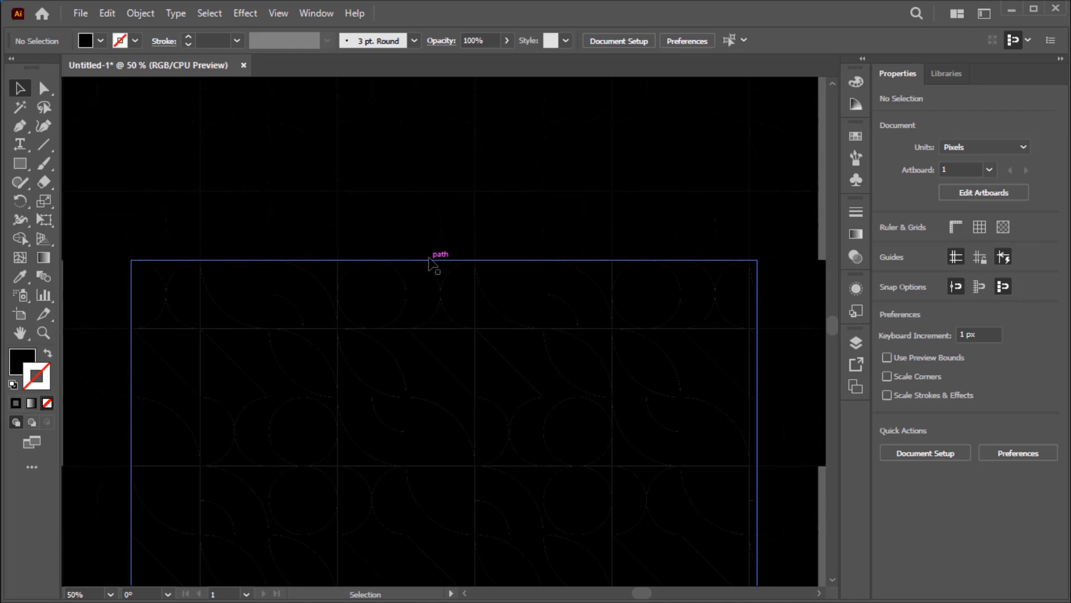
pyautogui.click(432, 262)
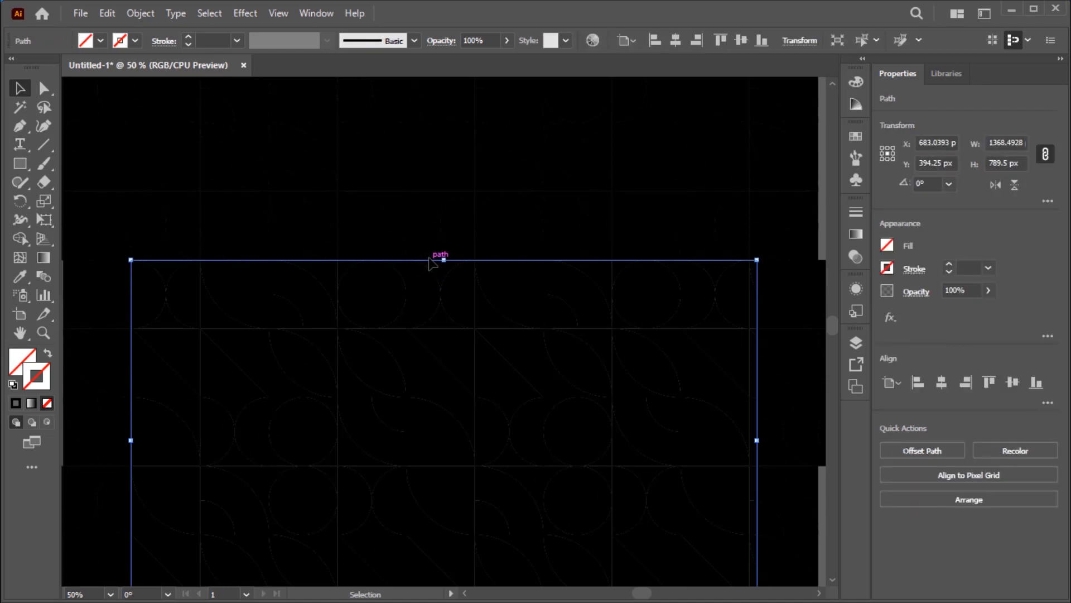
pyautogui.press('Delete')
pyautogui.hotkey('ctrl', '-')
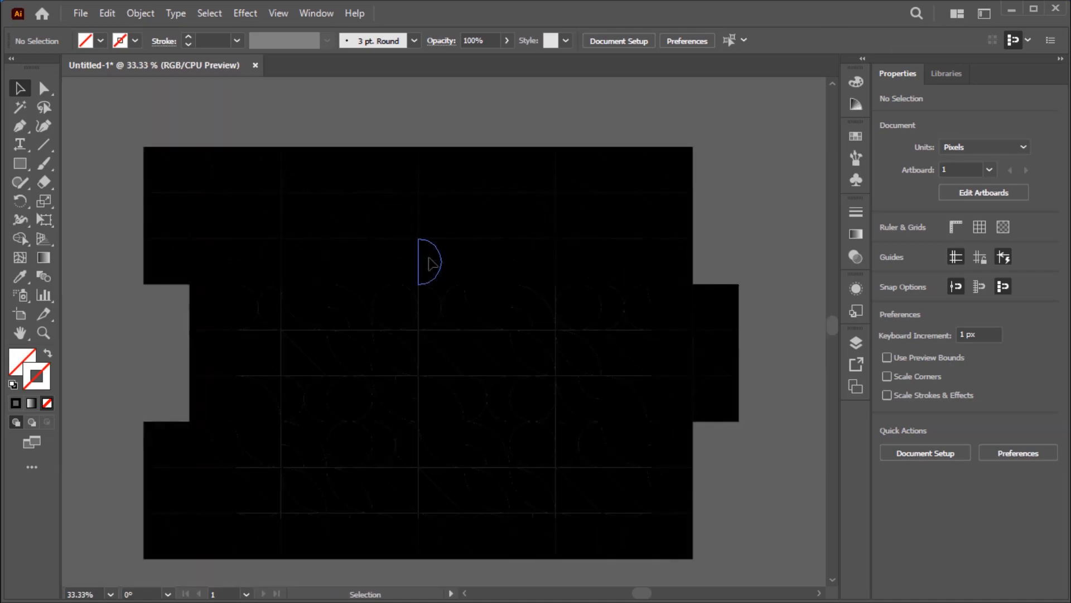
# Select the entire expanded pattern and ungroup it
pyautogui.moveTo(128, 136); pyautogui.dragTo(662, 554)
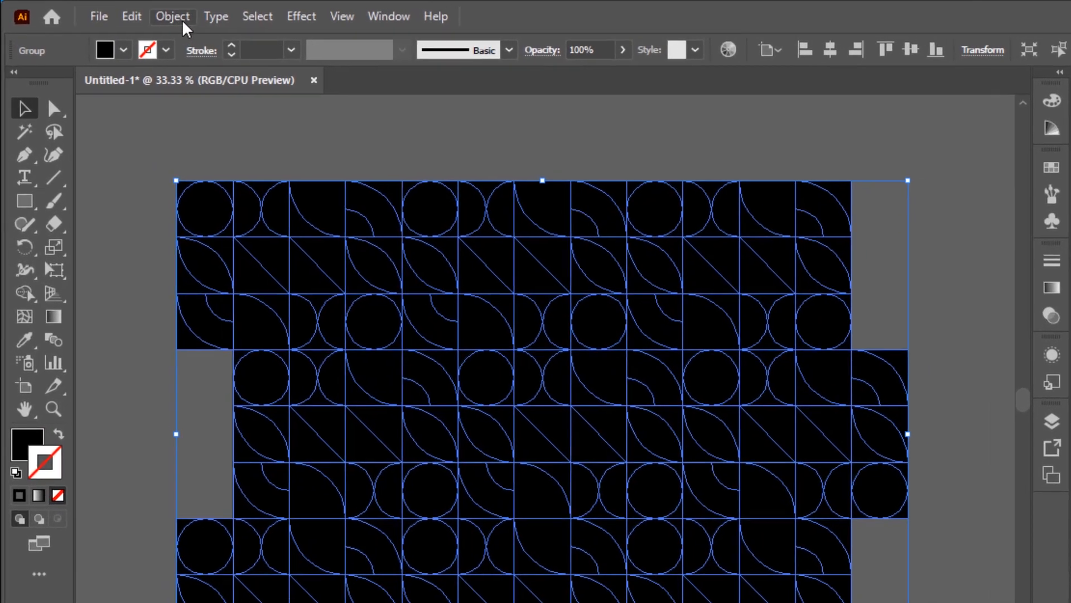
pyautogui.click(140, 14)
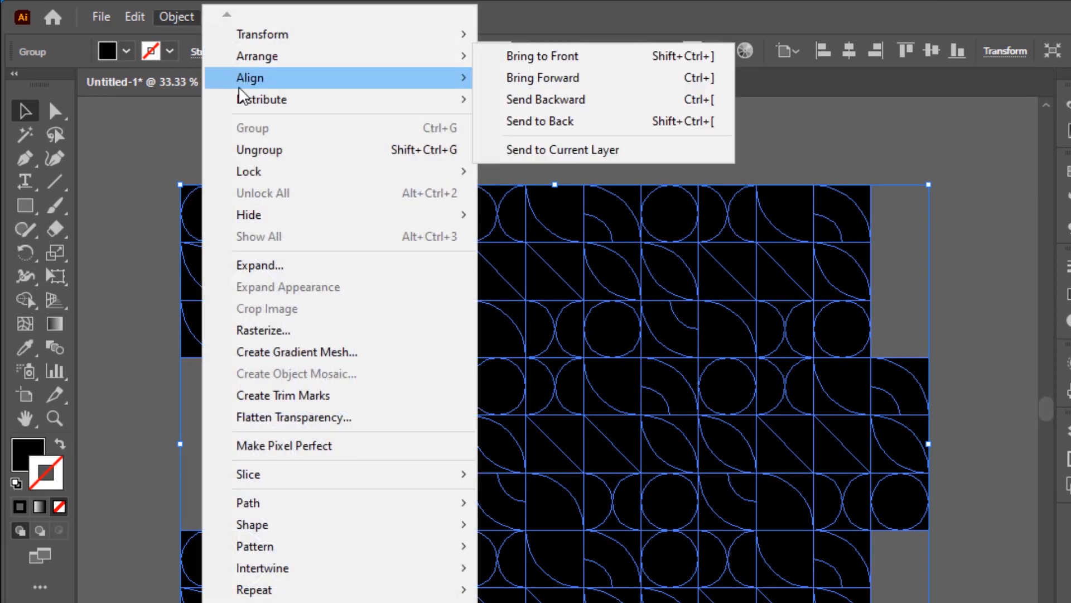
pyautogui.click(261, 152)
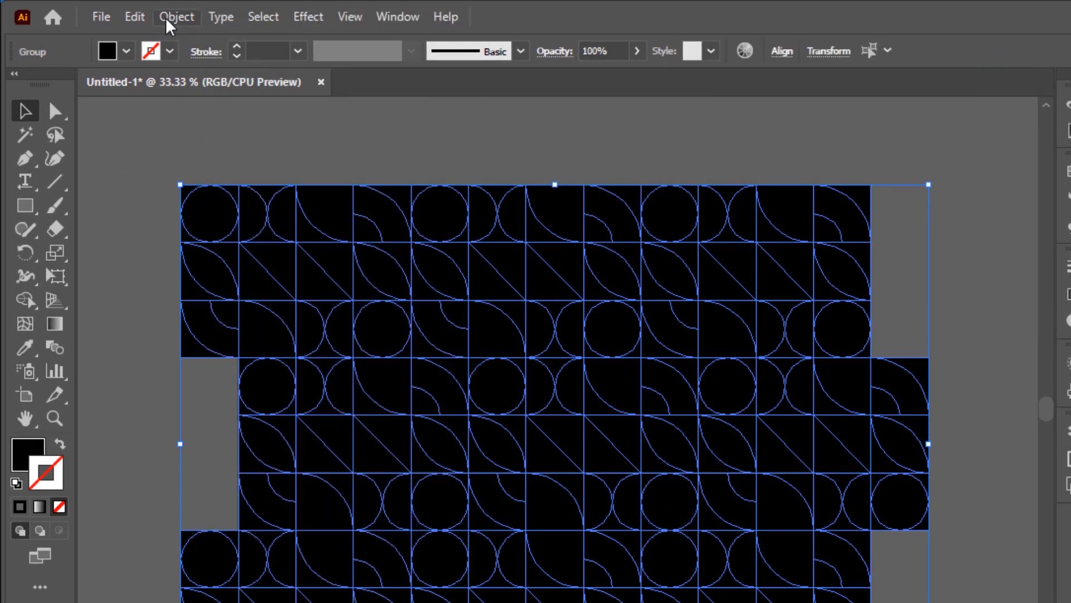
# Ungroup the whole pattern further until every shape is a separate path, and deselect everything
pyautogui.click(177, 18)
pyautogui.click(260, 153)
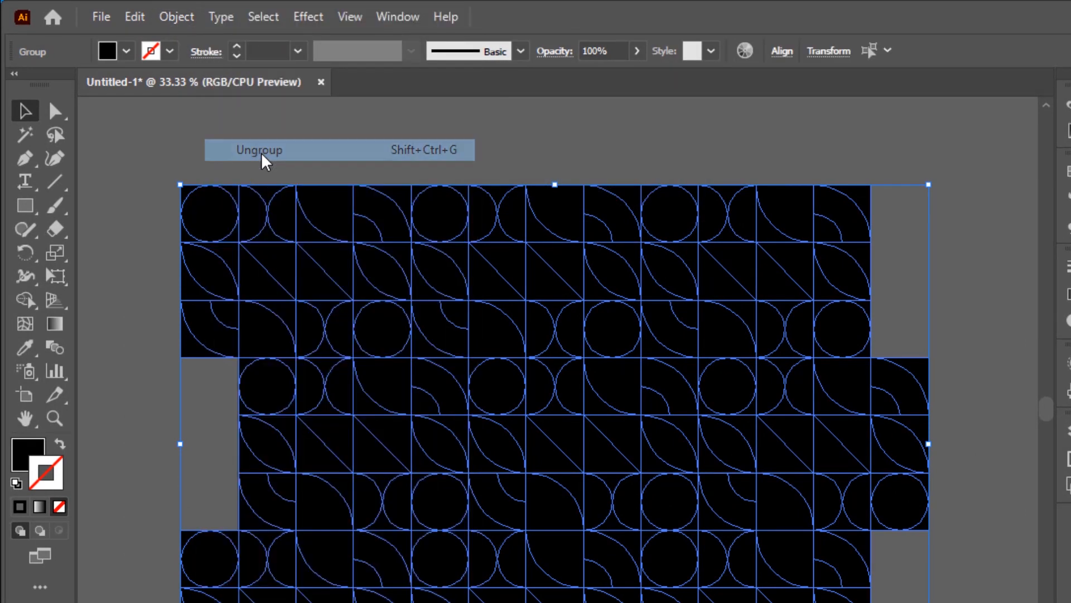
pyautogui.click(175, 18)
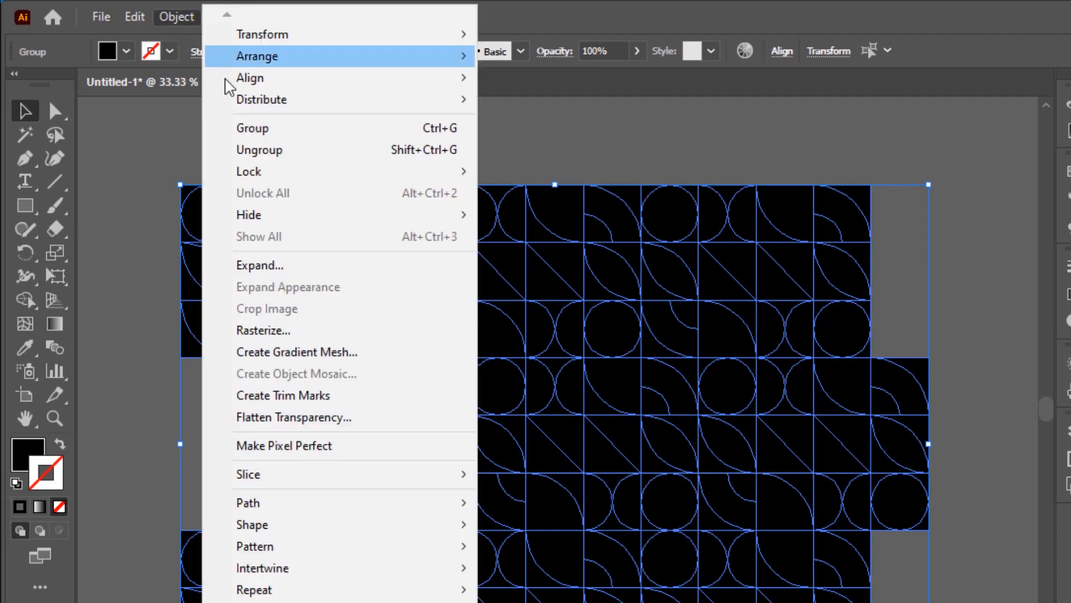
pyautogui.click(279, 151)
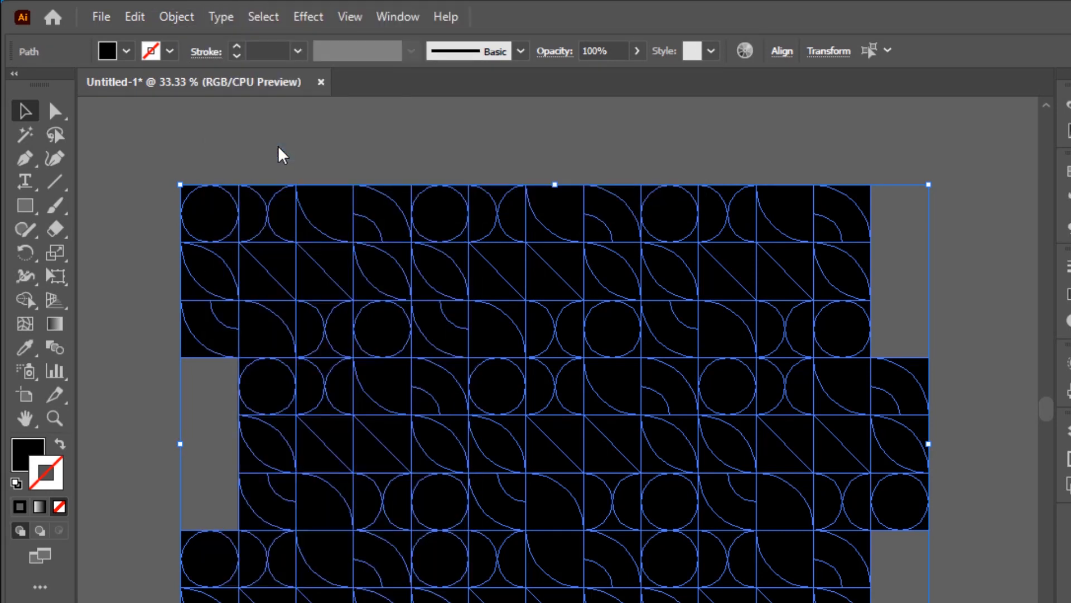
pyautogui.click(282, 155)
pyautogui.click(319, 208)
pyautogui.click(408, 223)
pyautogui.click(472, 159)
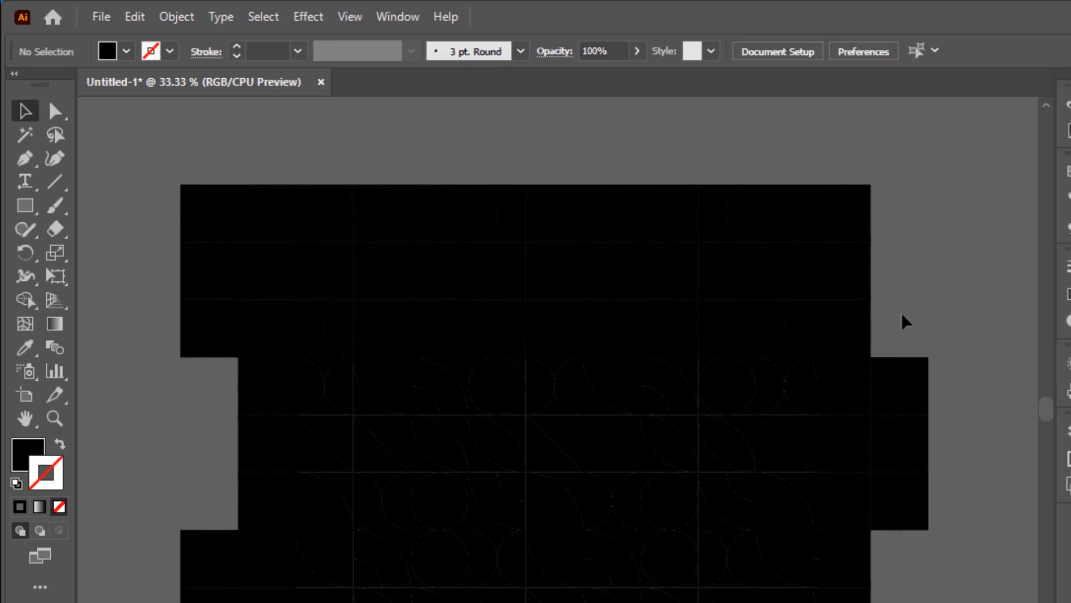
# Delete the two uppermost rows of pattern shapes that lie above the artboard
pyautogui.moveTo(957, 190); pyautogui.dragTo(444, 583)
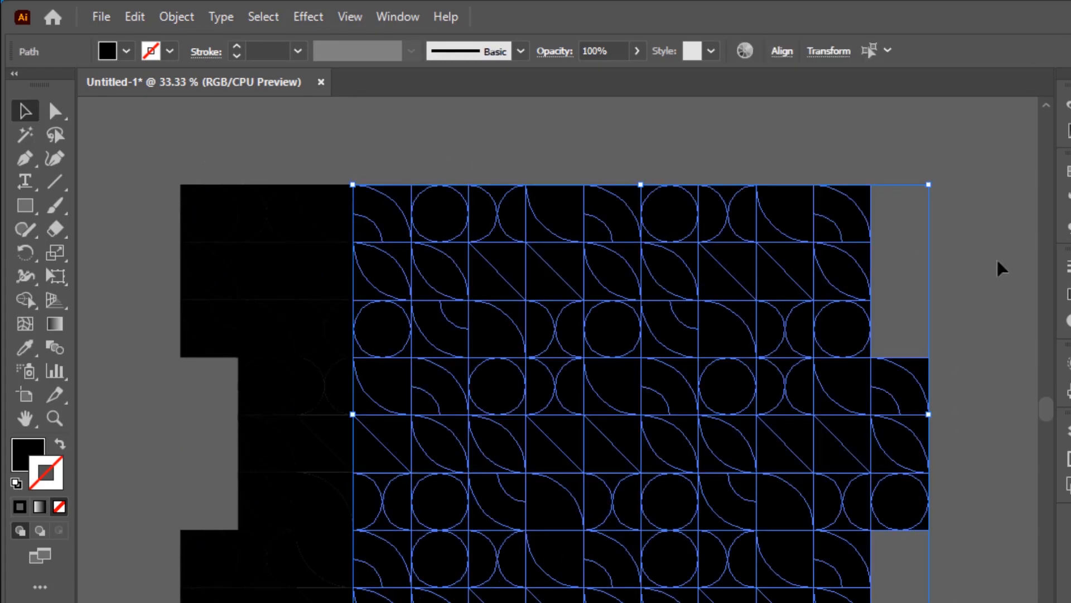
pyautogui.click(984, 282)
pyautogui.moveTo(927, 258); pyautogui.dragTo(137, 149)
pyautogui.press('Delete')
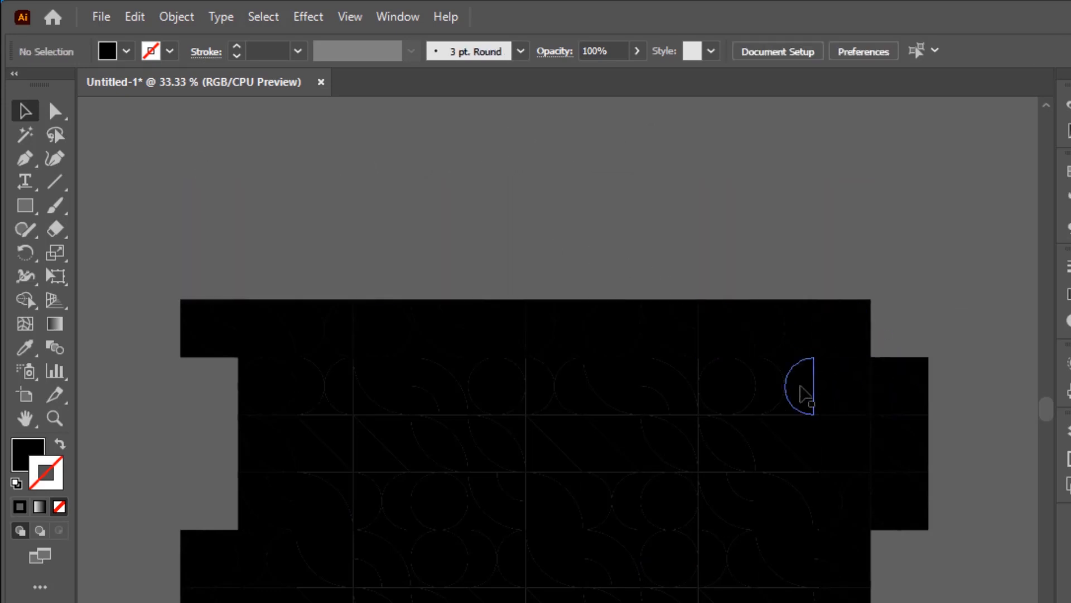
# Delete the leftmost column of shapes and the three tiles protruding beyond the pattern's right edge
pyautogui.moveTo(228, 144); pyautogui.dragTo(155, 563)
pyautogui.scroll(-3, 249, 519)
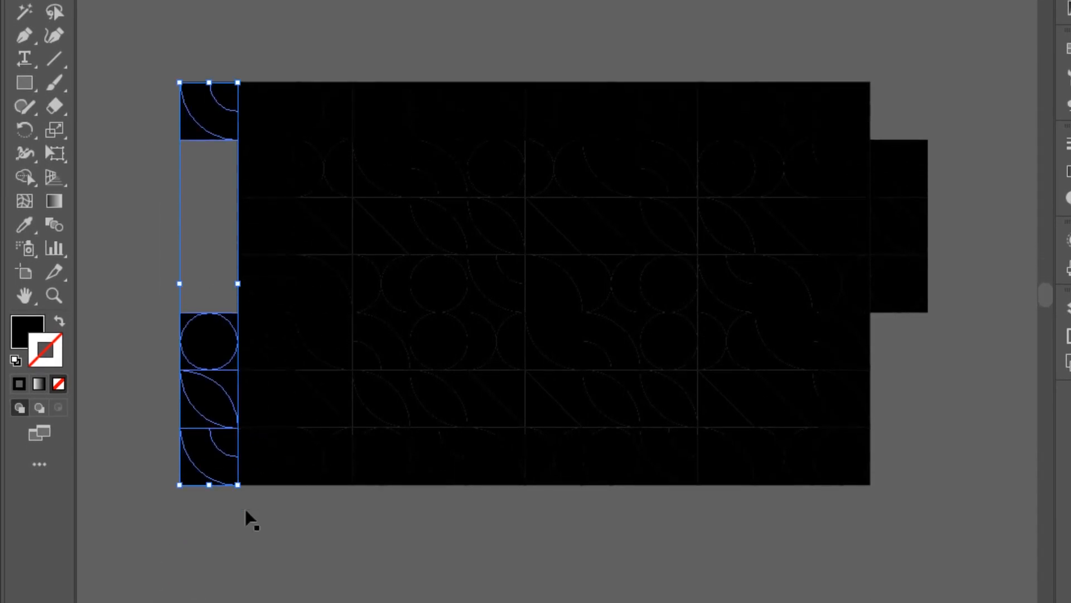
pyautogui.press('Delete')
pyautogui.moveTo(956, 413); pyautogui.dragTo(911, 106)
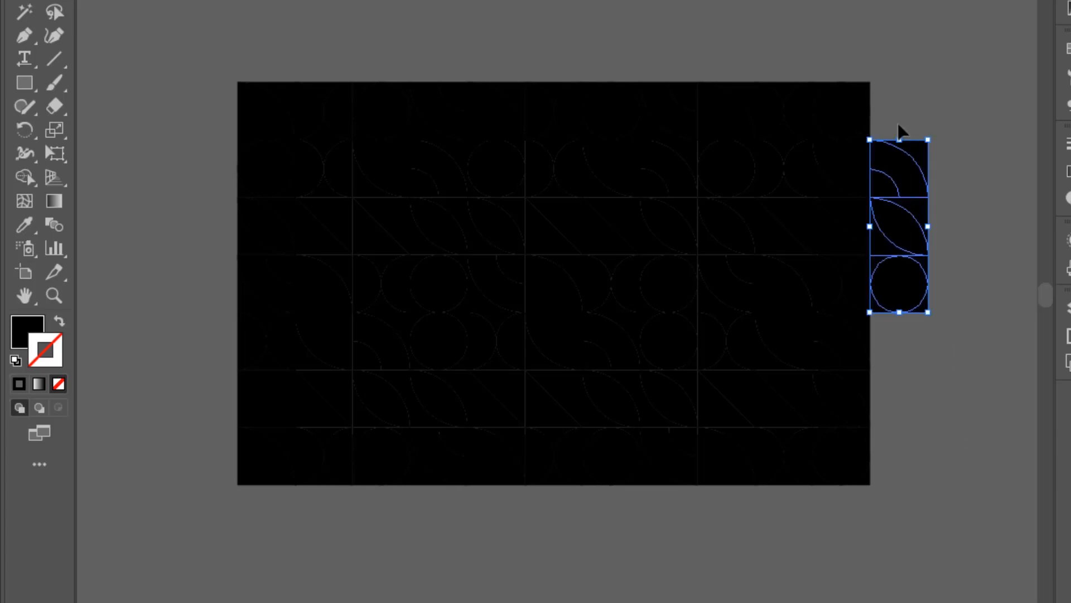
pyautogui.press('Delete')
pyautogui.moveTo(923, 149); pyautogui.dragTo(891, 334)
pyautogui.press('Delete')
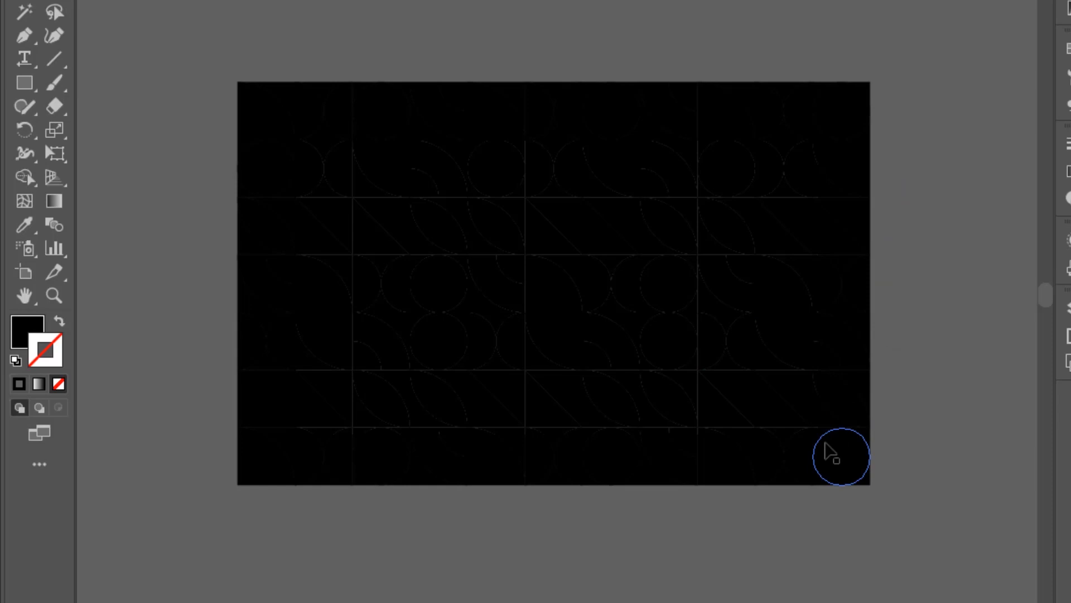
# Delete the lowest row and the rightmost column of pattern shapes extending past the artboard
pyautogui.moveTo(906, 447); pyautogui.dragTo(180, 500)
pyautogui.press('Delete')
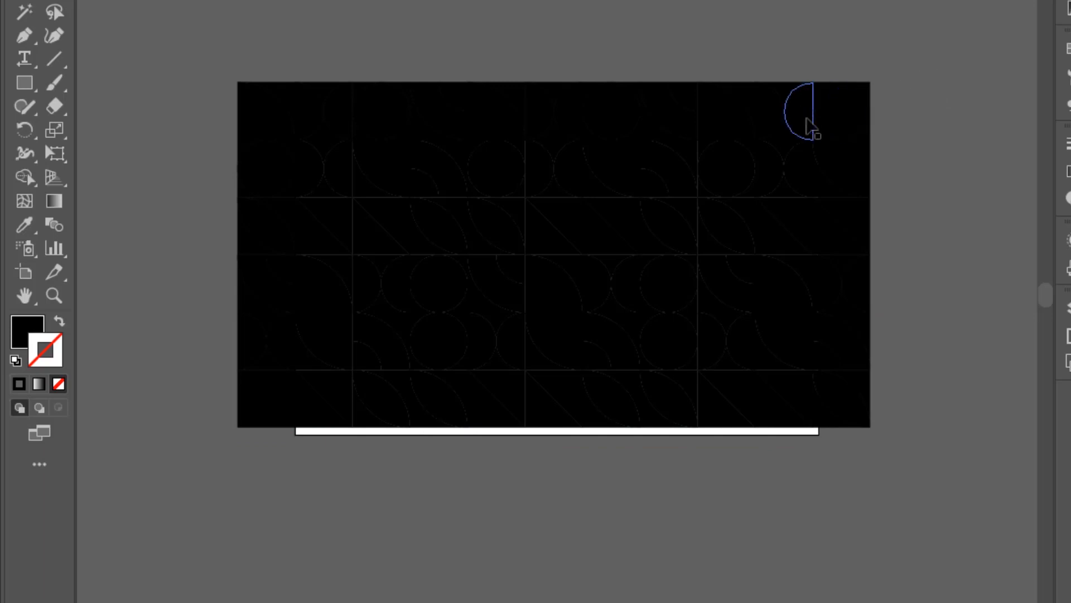
pyautogui.moveTo(597, 542); pyautogui.dragTo(248, 84)
pyautogui.click(190, 65)
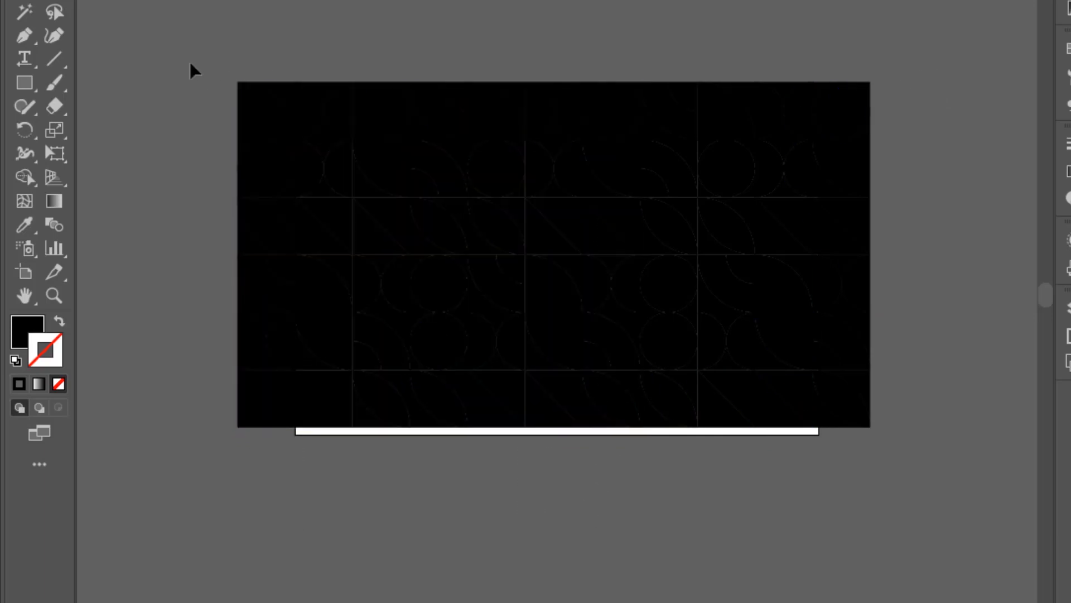
pyautogui.moveTo(909, 445); pyautogui.dragTo(843, 58)
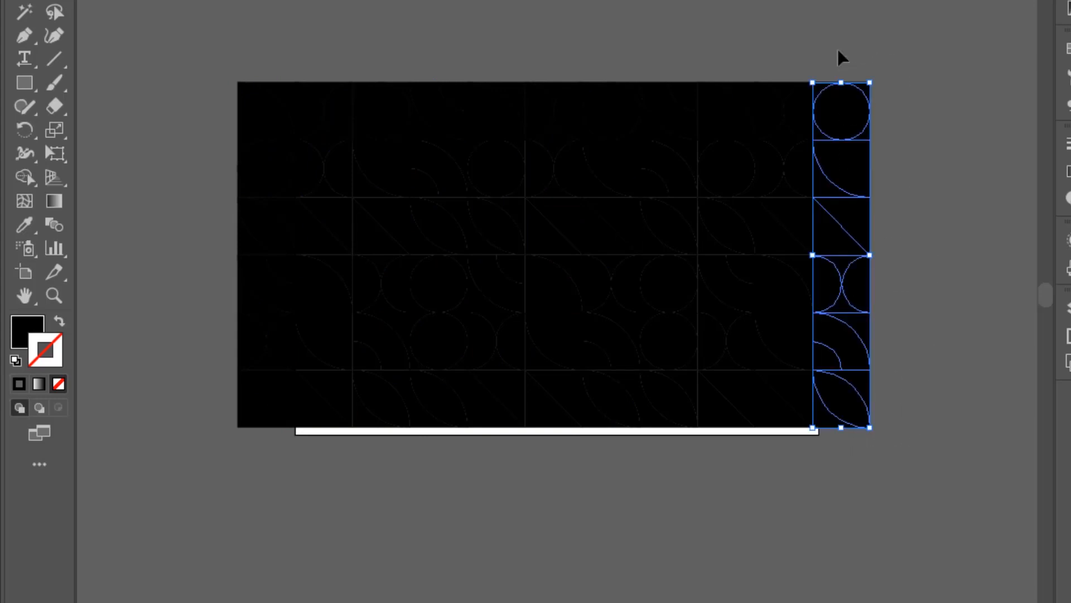
pyautogui.press('Delete')
# Delete the uppermost row and the leftmost column of shapes that still lie outside the artboard
pyautogui.moveTo(839, 116); pyautogui.dragTo(235, 12)
pyautogui.press('Delete')
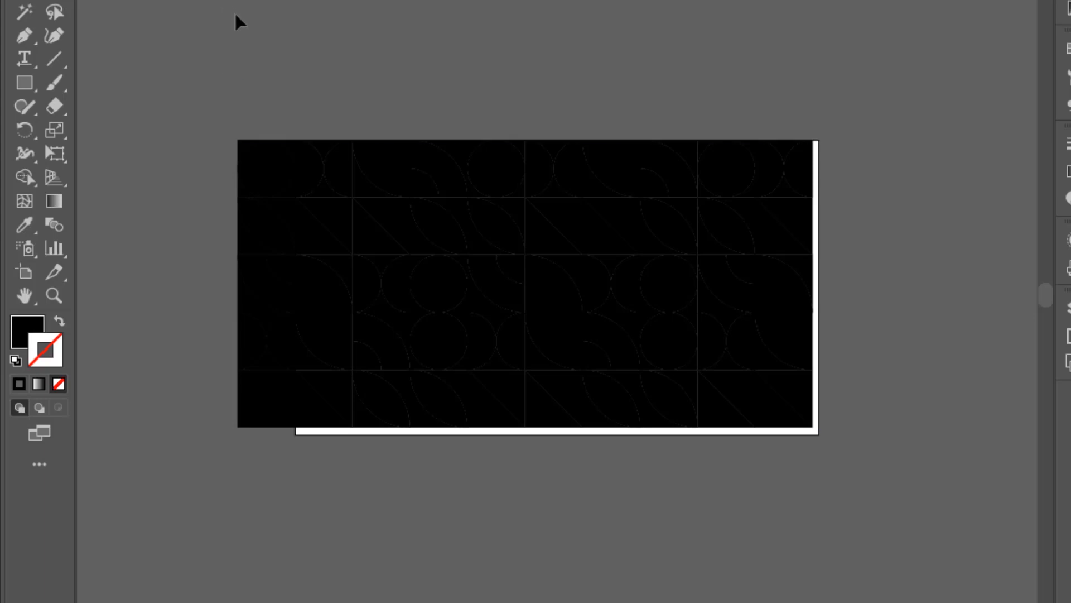
pyautogui.moveTo(273, 453); pyautogui.dragTo(192, 106)
pyautogui.press('Delete')
# Select all remaining pattern shapes and choose the Color Group 1 swatches as the palette
pyautogui.moveTo(268, 117); pyautogui.dragTo(817, 530)
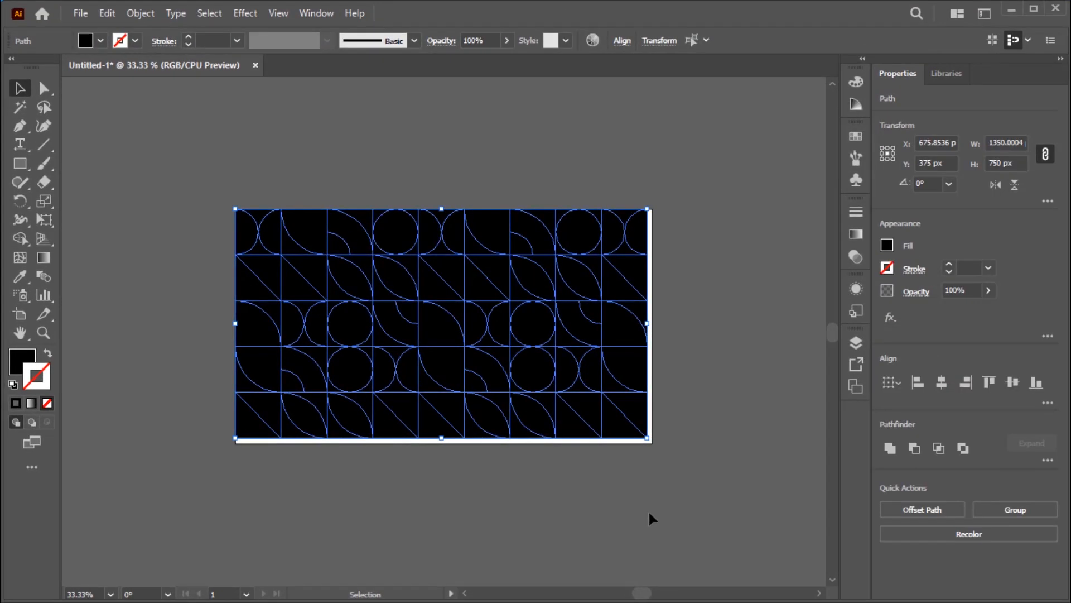
pyautogui.hotkey('ctrl', '0')
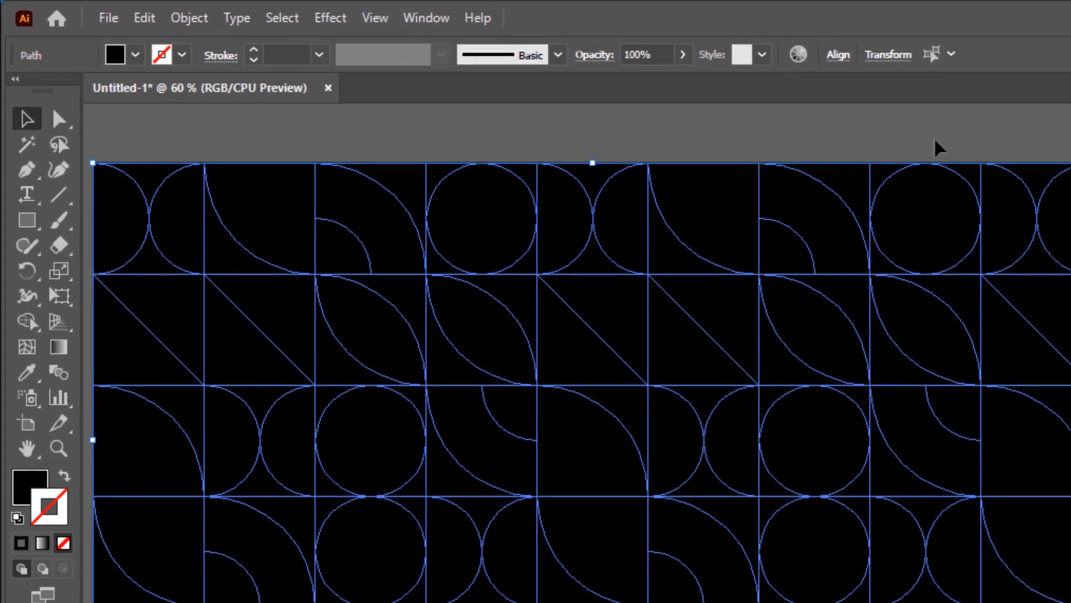
pyautogui.click(284, 20)
pyautogui.click(304, 45)
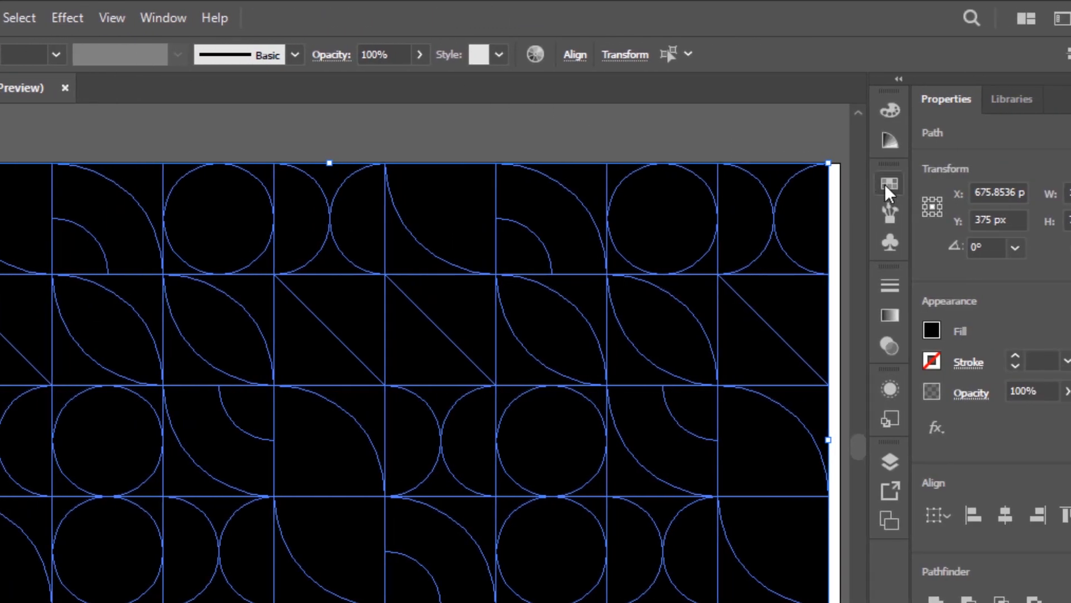
pyautogui.click(891, 184)
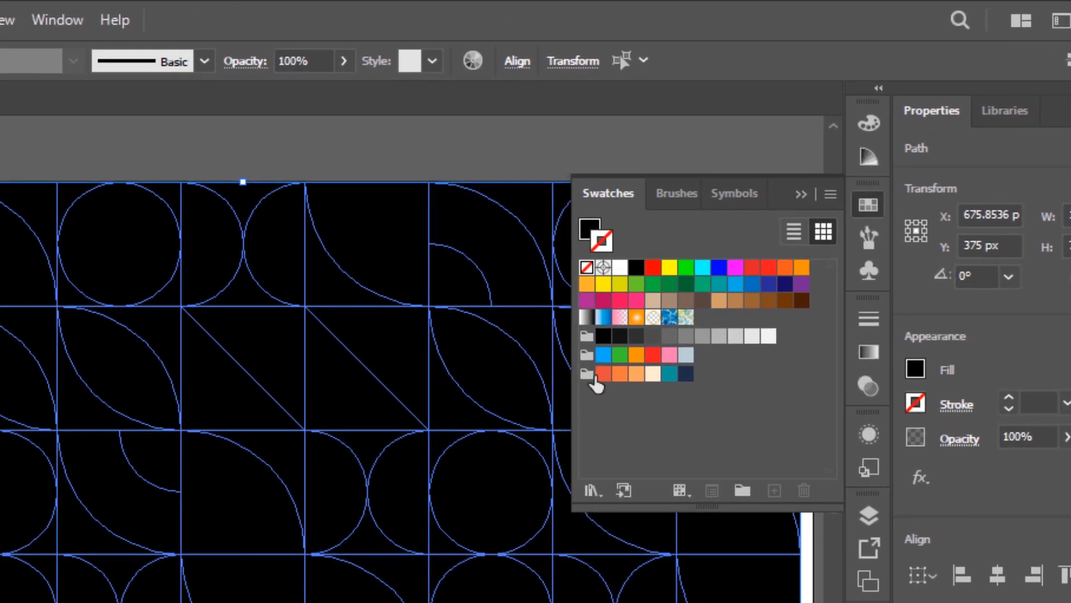
pyautogui.click(587, 375)
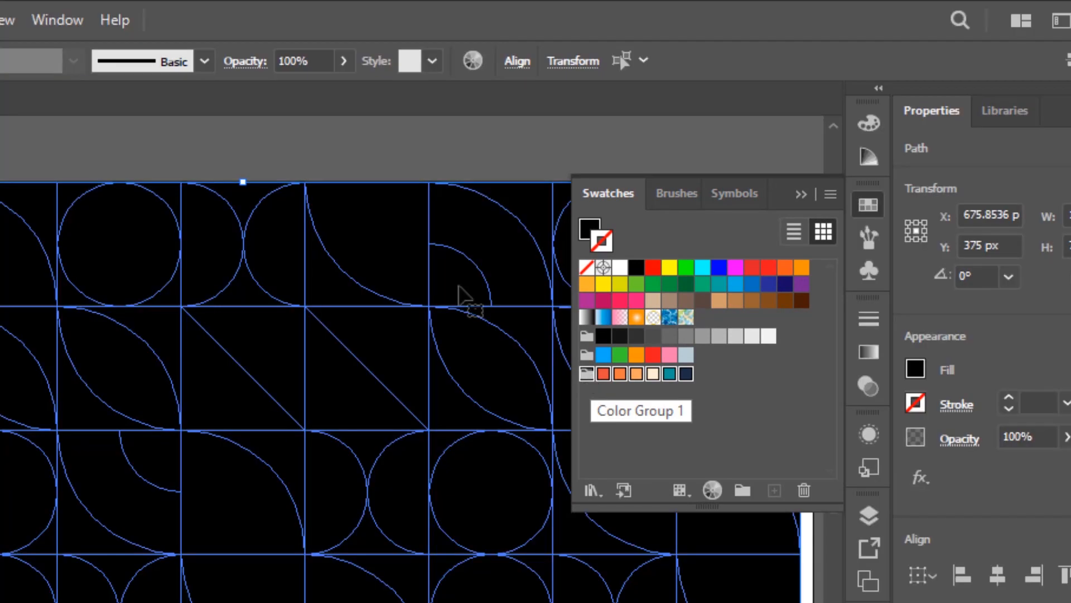
# Run the randomus script to fill the shapes randomly with the chosen swatches, close the swatches and deselect the pattern
pyautogui.click(121, 22)
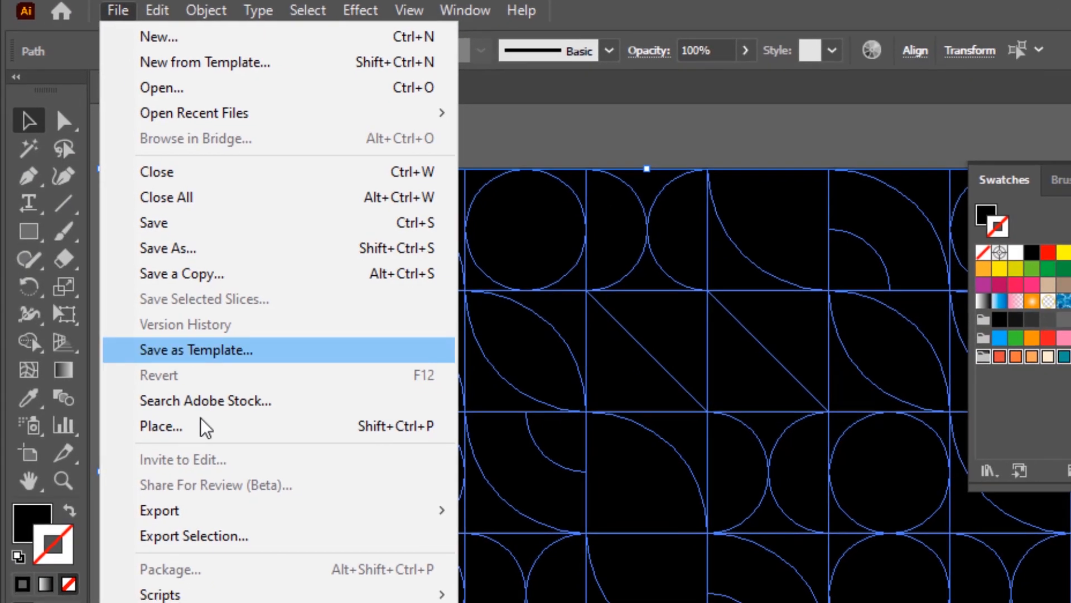
pyautogui.moveTo(230, 594)
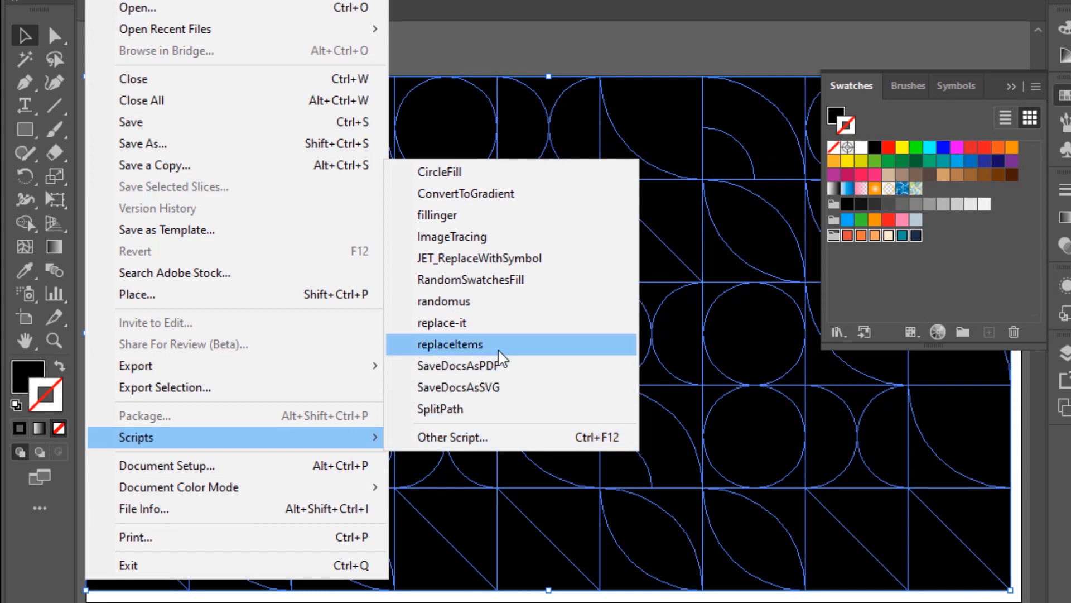
pyautogui.click(528, 307)
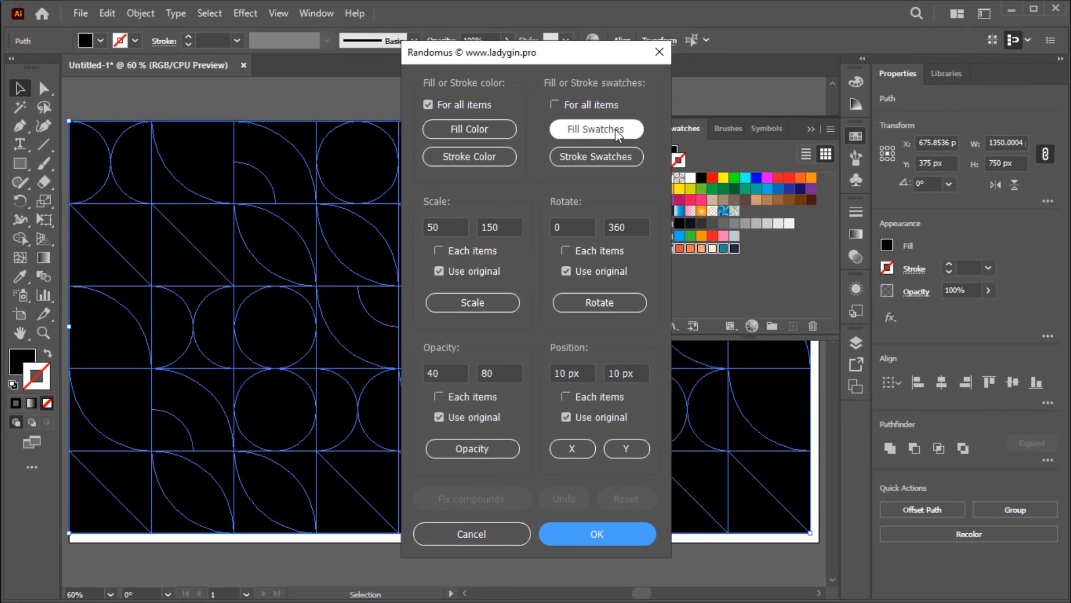
pyautogui.click(615, 129)
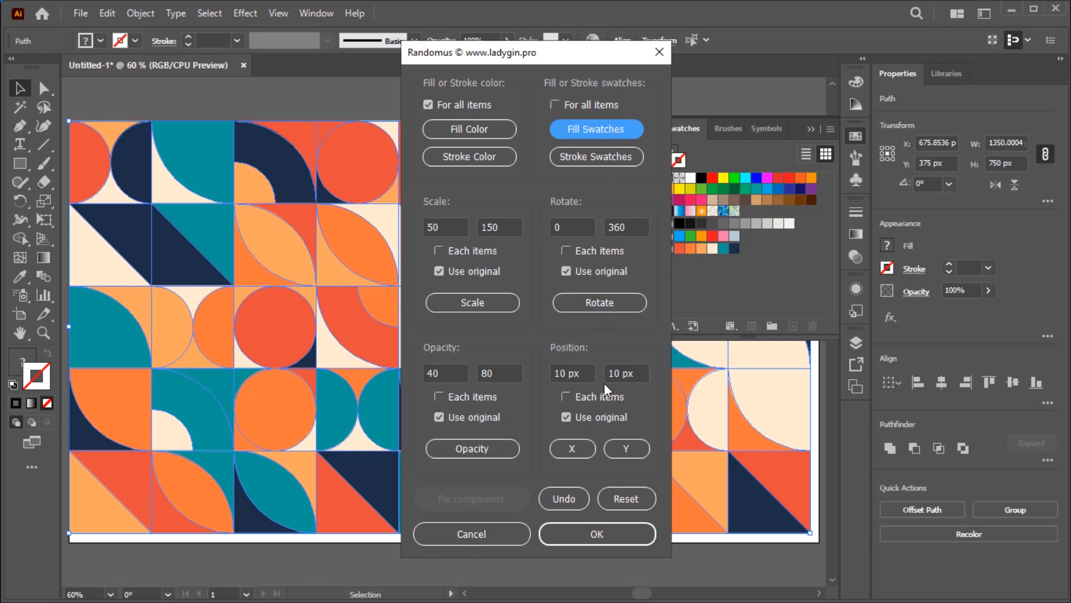
pyautogui.click(598, 535)
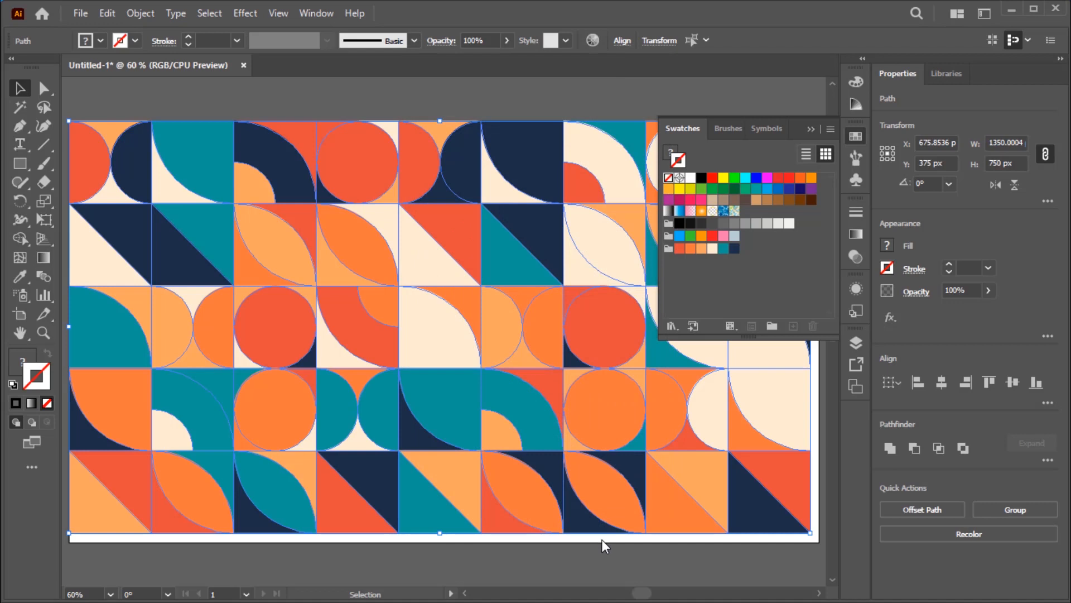
pyautogui.click(810, 129)
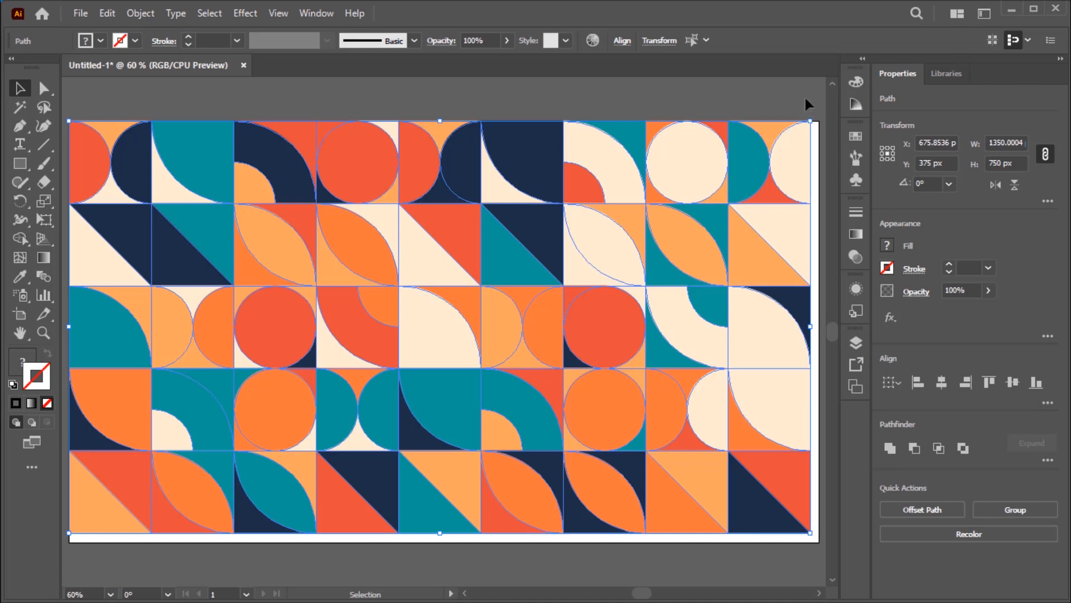
pyautogui.click(805, 101)
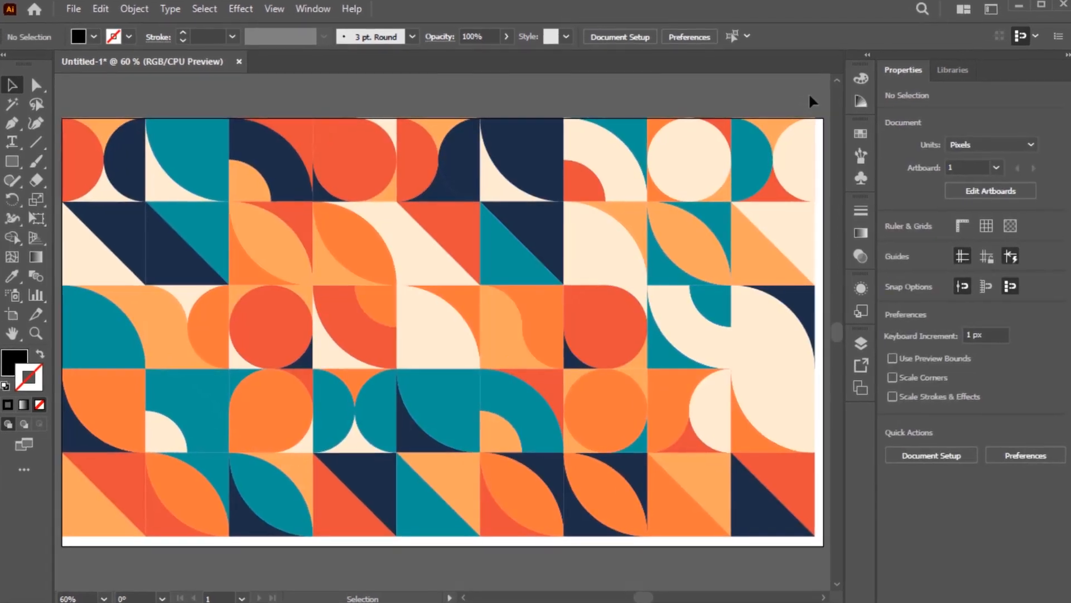